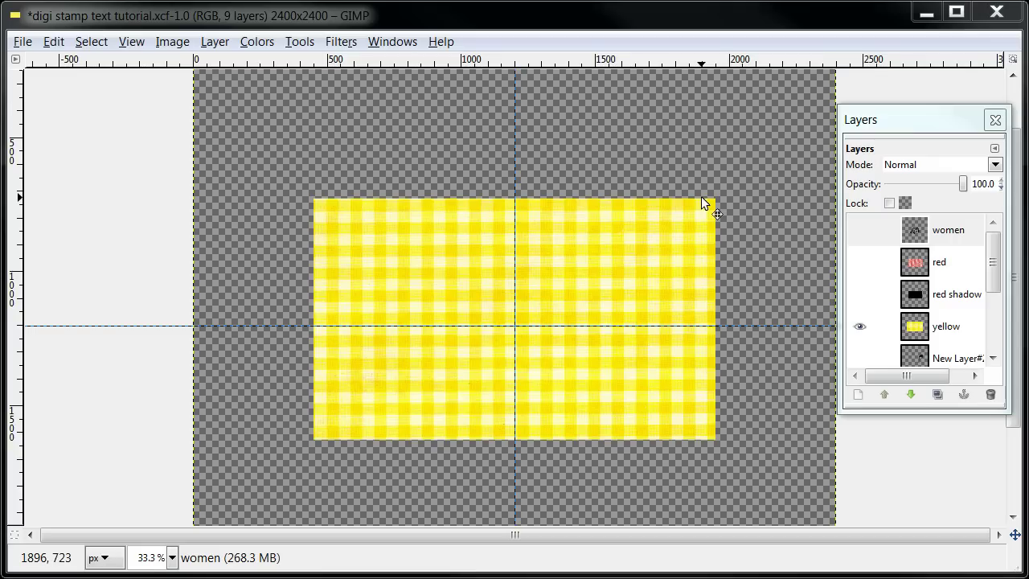
Make the 'red' gingham layer and its 'red shadow' layer visible.
{"action": "left_click", "coordinate": [862, 264]}
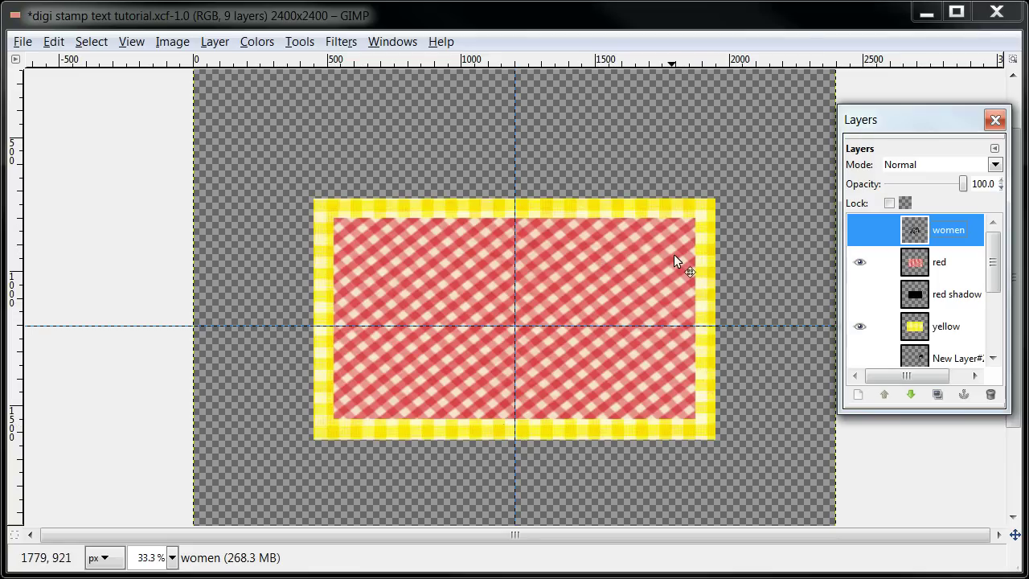
{"action": "left_click", "coordinate": [859, 294]}
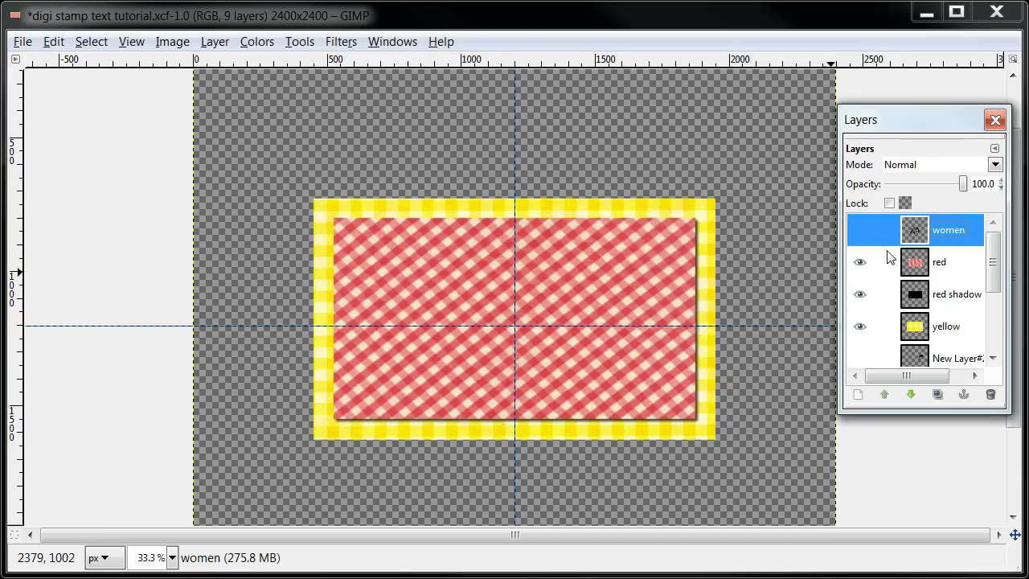
Show the 'women' layer and open the Toolbox (Ctrl+B), placing it left of the canvas.
{"action": "left_click", "coordinate": [859, 229]}
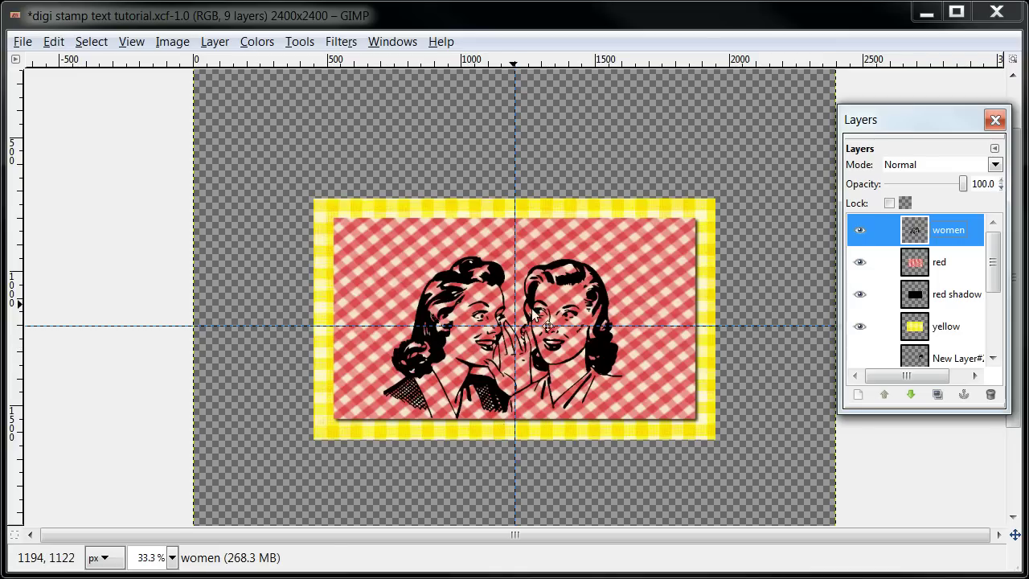
{"action": "key", "text": "ctrl+b"}
{"action": "left_click_drag", "start_coordinate": [910, 27], "coordinate": [152, 147]}
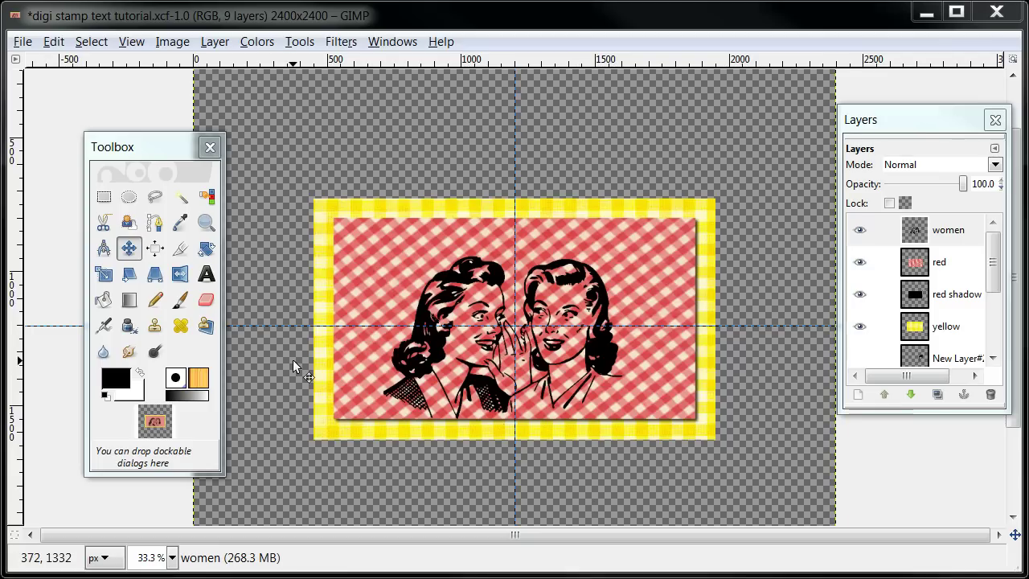
Select the Text tool and arrange its Tool Options window beside the Toolbox.
{"action": "left_click", "coordinate": [206, 276]}
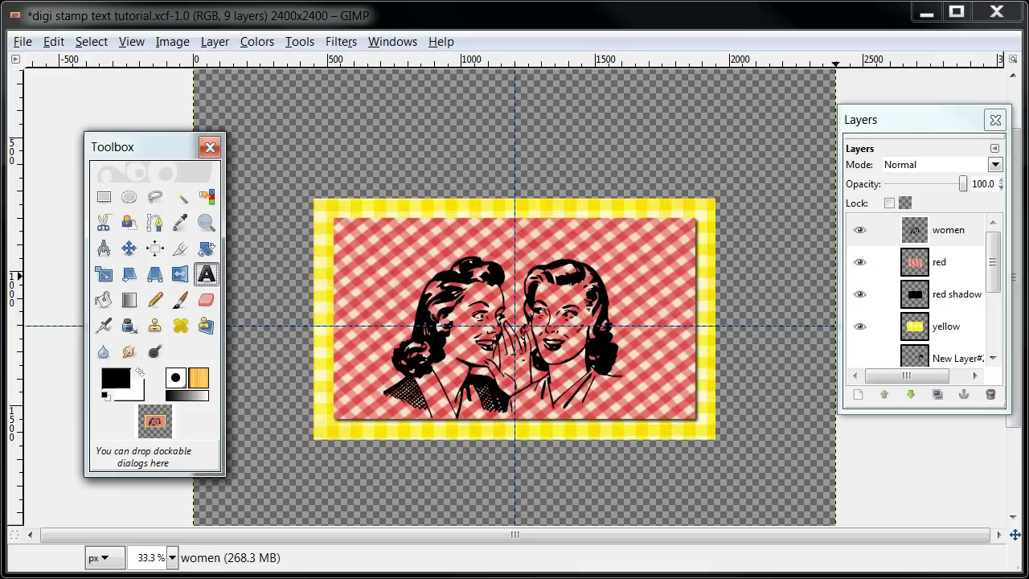
{"action": "left_click_drag", "start_coordinate": [900, 313], "coordinate": [303, 153]}
{"action": "left_click", "coordinate": [158, 149]}
{"action": "left_click_drag", "start_coordinate": [157, 150], "coordinate": [107, 105]}
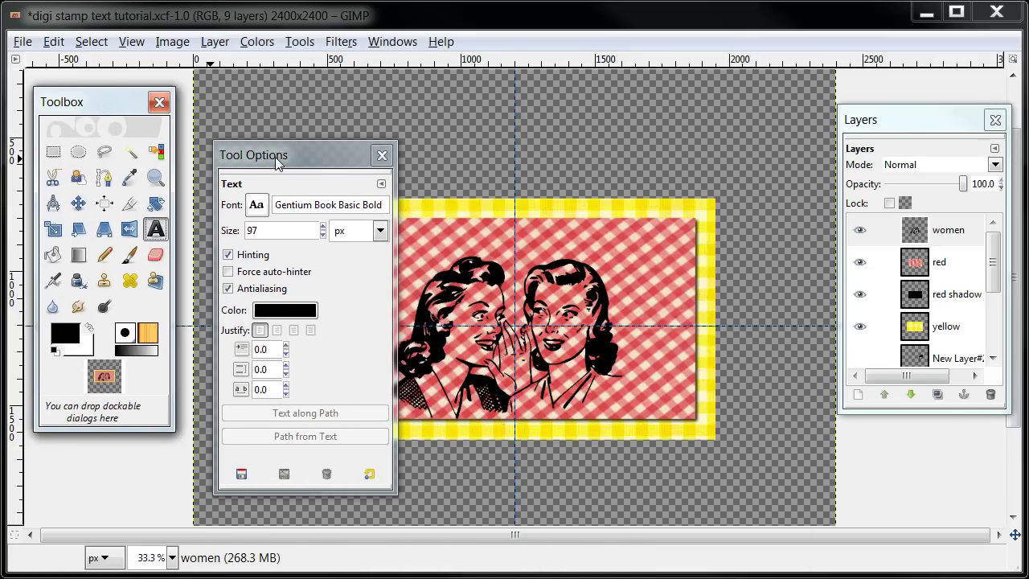
{"action": "left_click", "coordinate": [239, 180]}
{"action": "left_click_drag", "start_coordinate": [315, 157], "coordinate": [126, 413]}
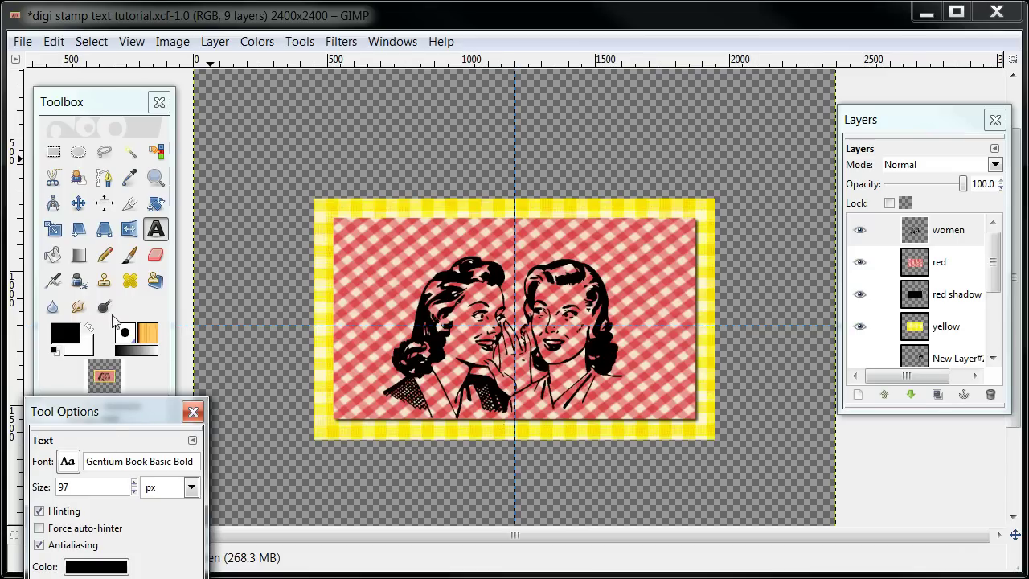
{"action": "left_click_drag", "start_coordinate": [109, 412], "coordinate": [190, 176]}
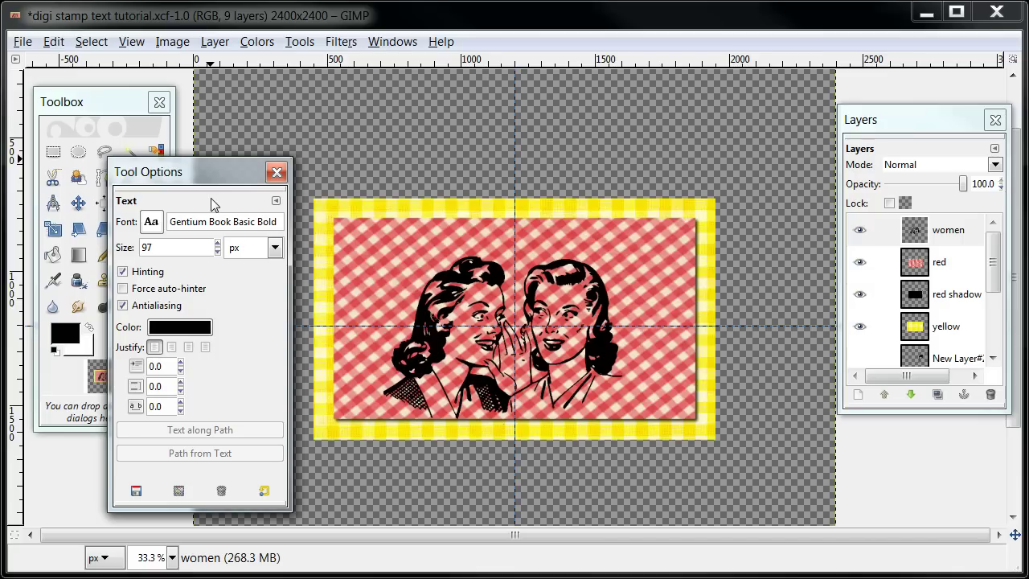
{"action": "left_click", "coordinate": [393, 41]}
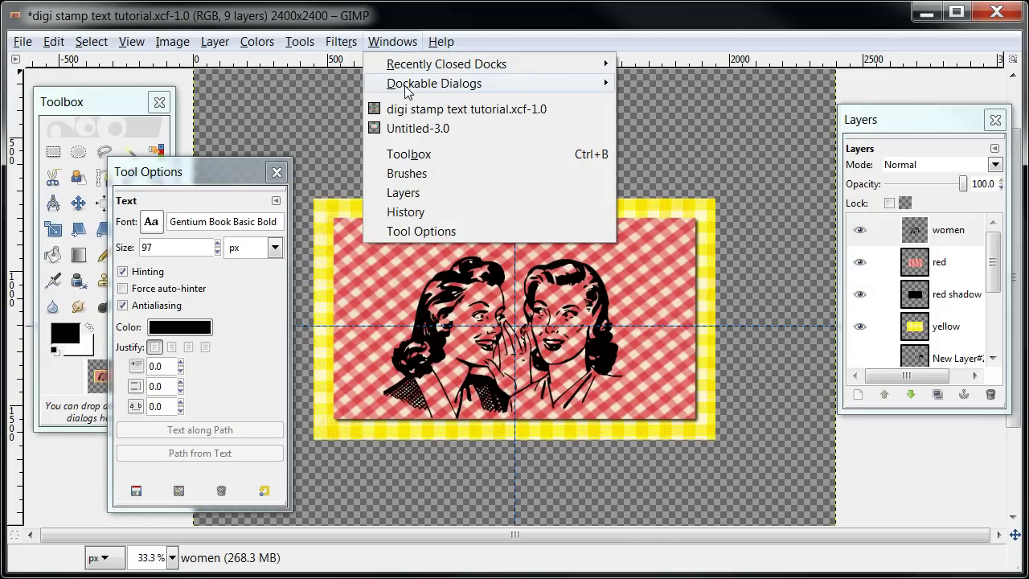
{"action": "mouse_move", "coordinate": [406, 84]}
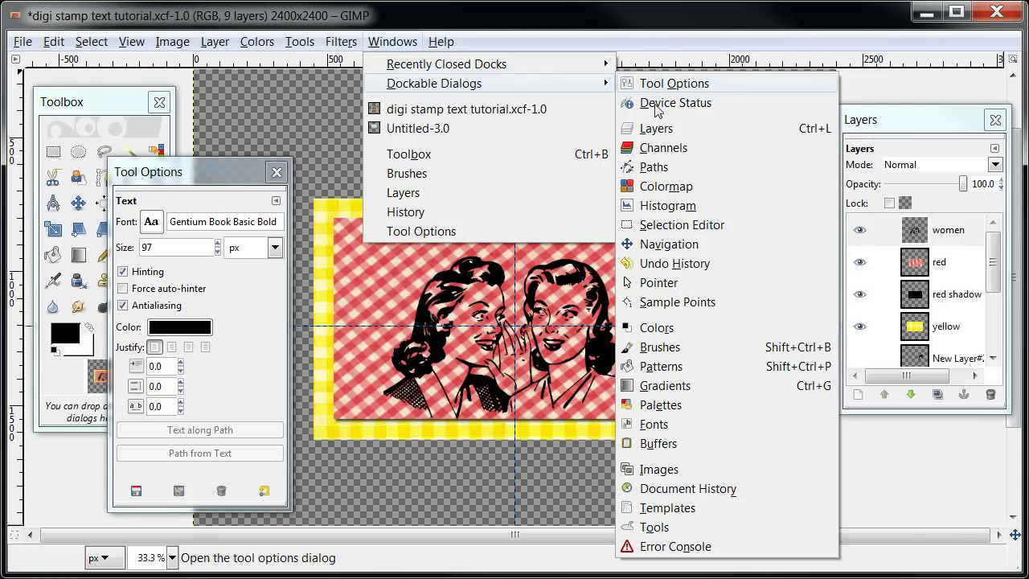
{"action": "left_click", "coordinate": [653, 426]}
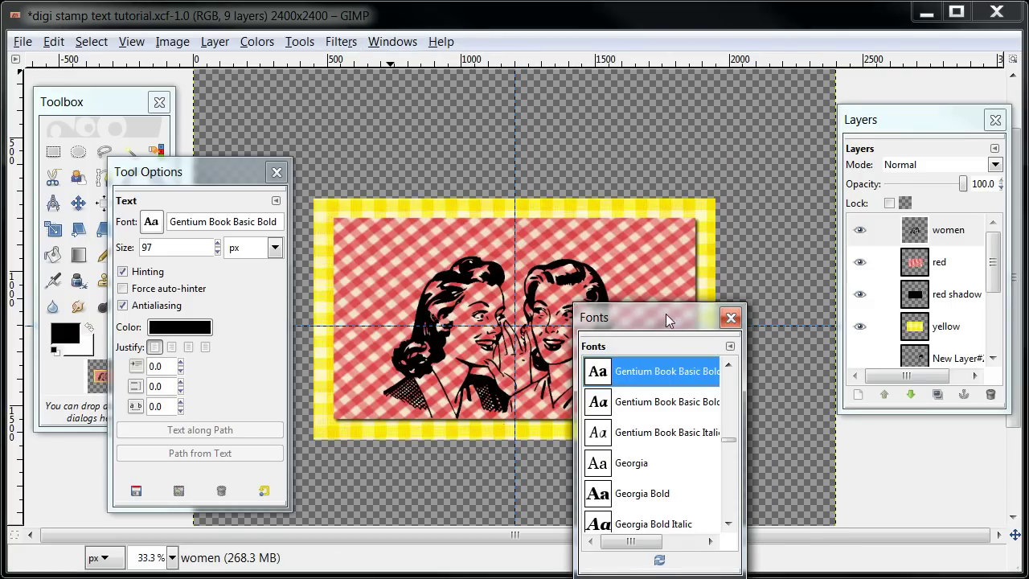
{"action": "left_click_drag", "start_coordinate": [675, 314], "coordinate": [810, 217]}
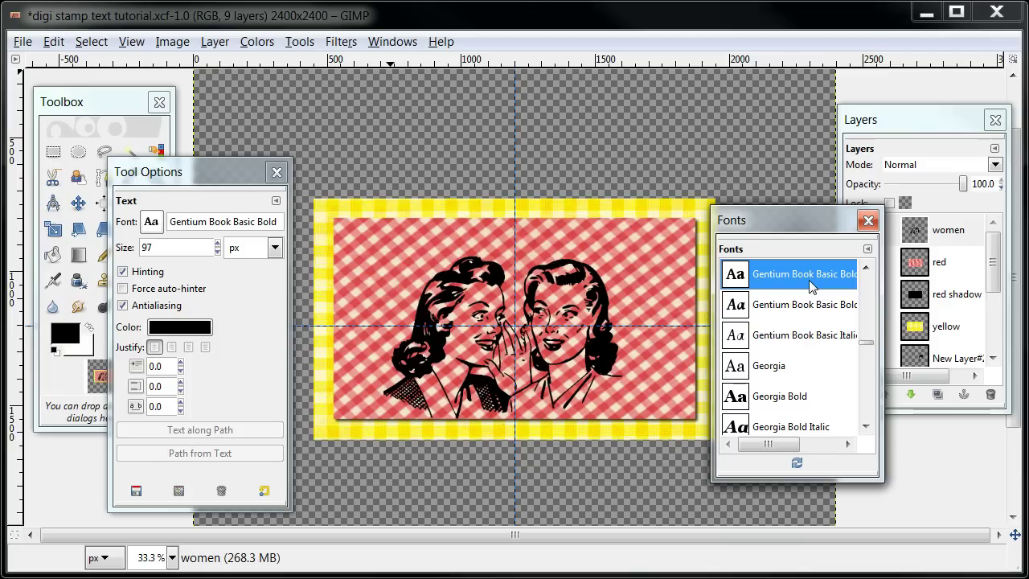
{"action": "left_click_drag", "start_coordinate": [764, 222], "coordinate": [1028, 213]}
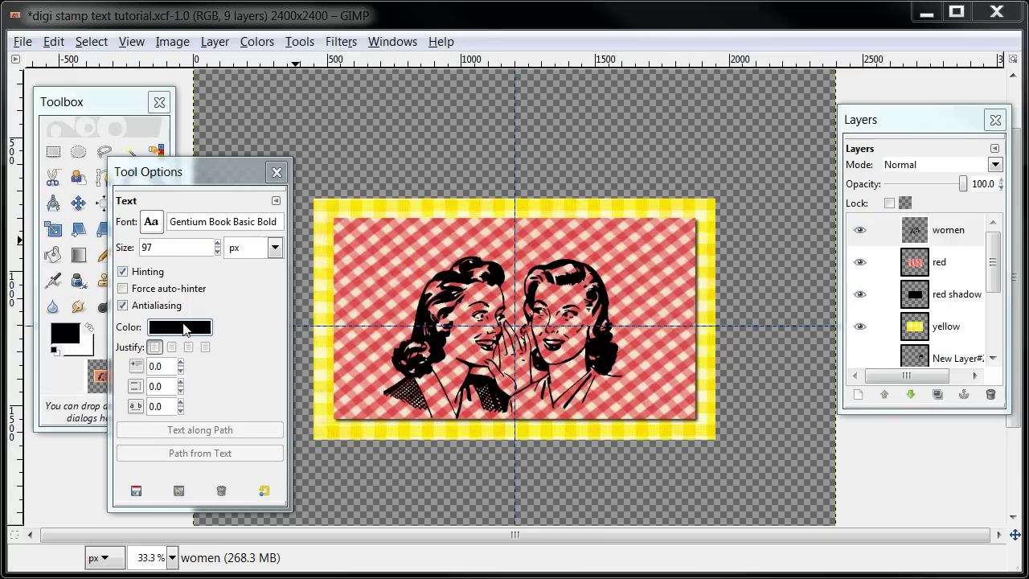
Add a text layer reading 'Have you heard the news?' at the top of the red panel.
{"action": "key", "text": "Tab"}
{"action": "left_click", "coordinate": [354, 240]}
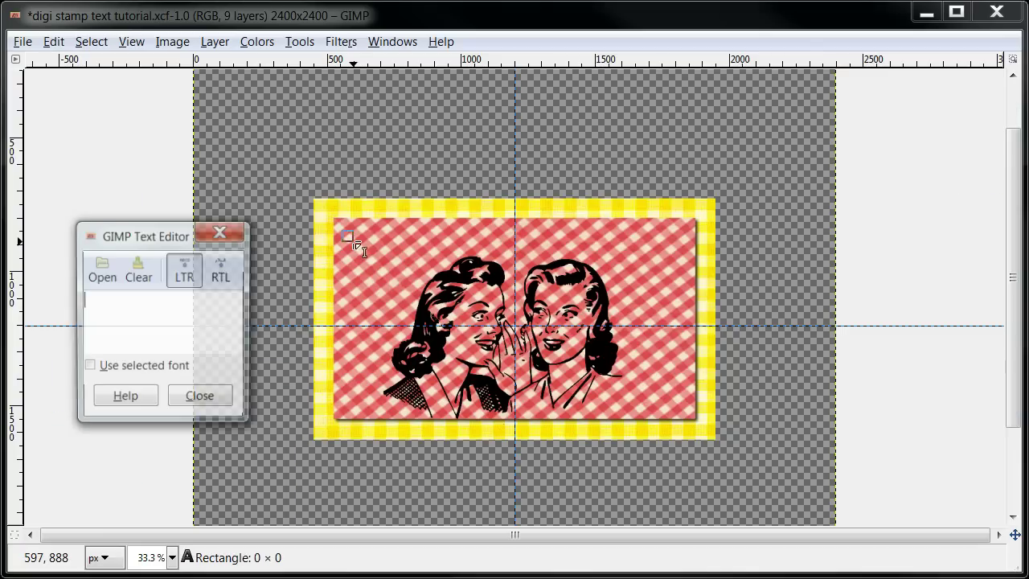
{"action": "left_click", "coordinate": [199, 300]}
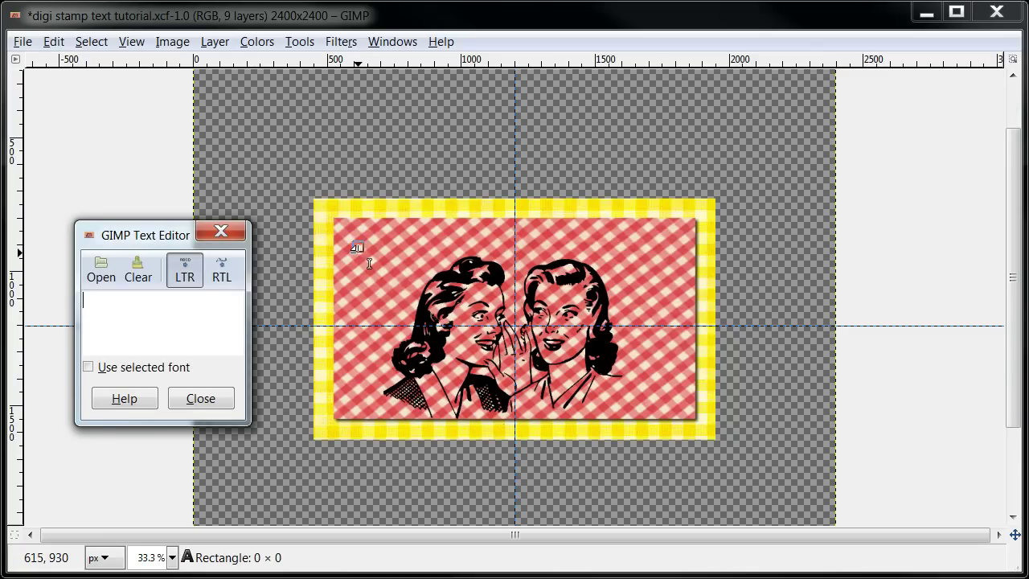
{"action": "type", "text": "Have "}
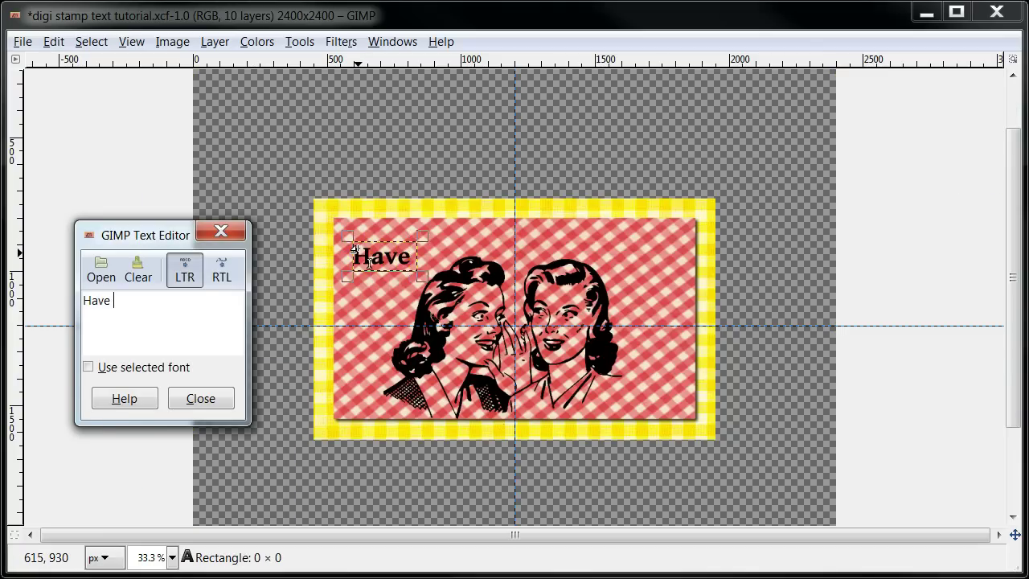
{"action": "type", "text": "you hear"}
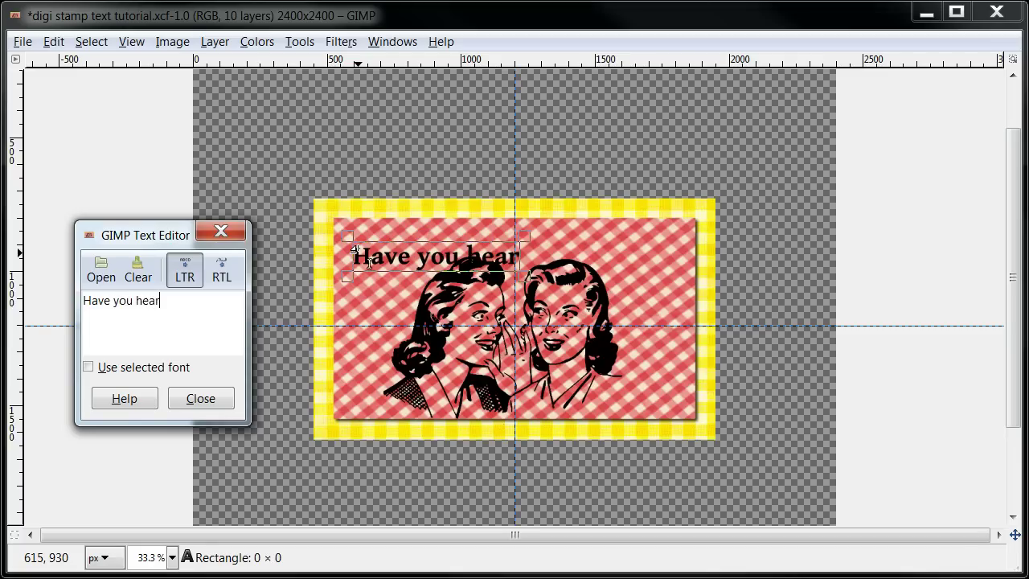
{"action": "type", "text": "d the news"}
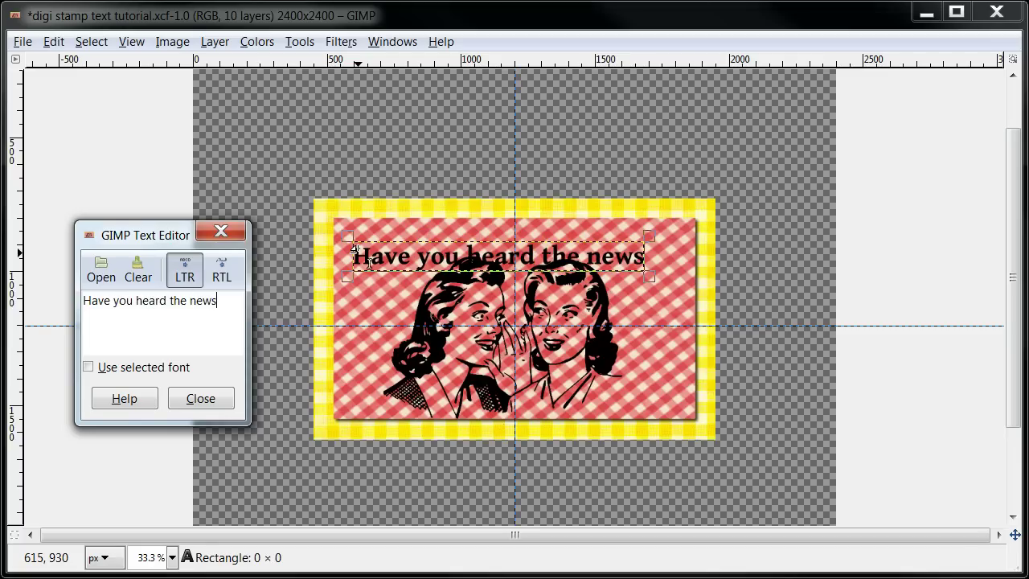
{"action": "type", "text": "?"}
{"action": "left_click", "coordinate": [201, 400]}
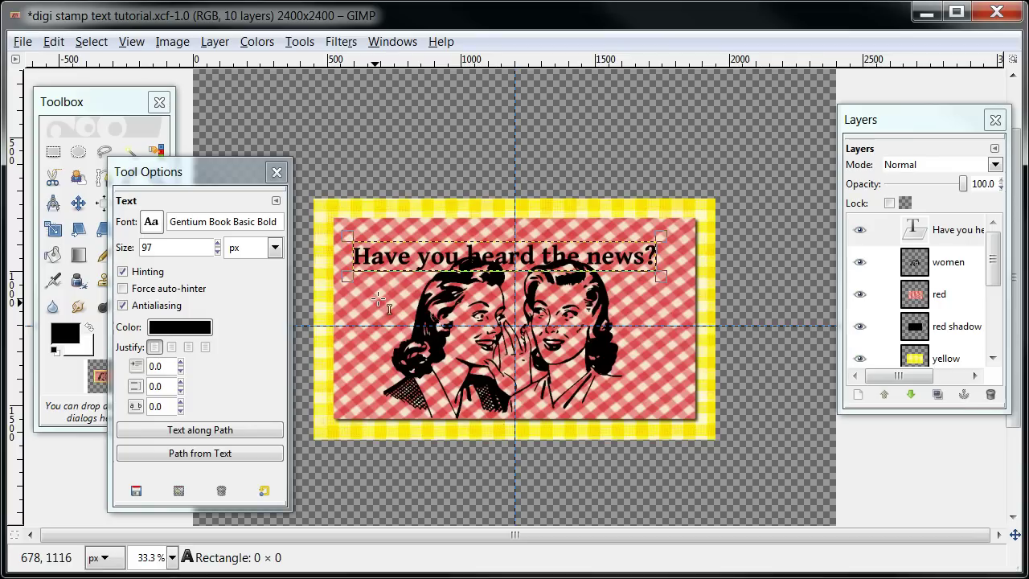
Reposition the headline text slightly up and right, then close its text editor.
{"action": "key", "text": "Tab"}
{"action": "left_click", "coordinate": [400, 257]}
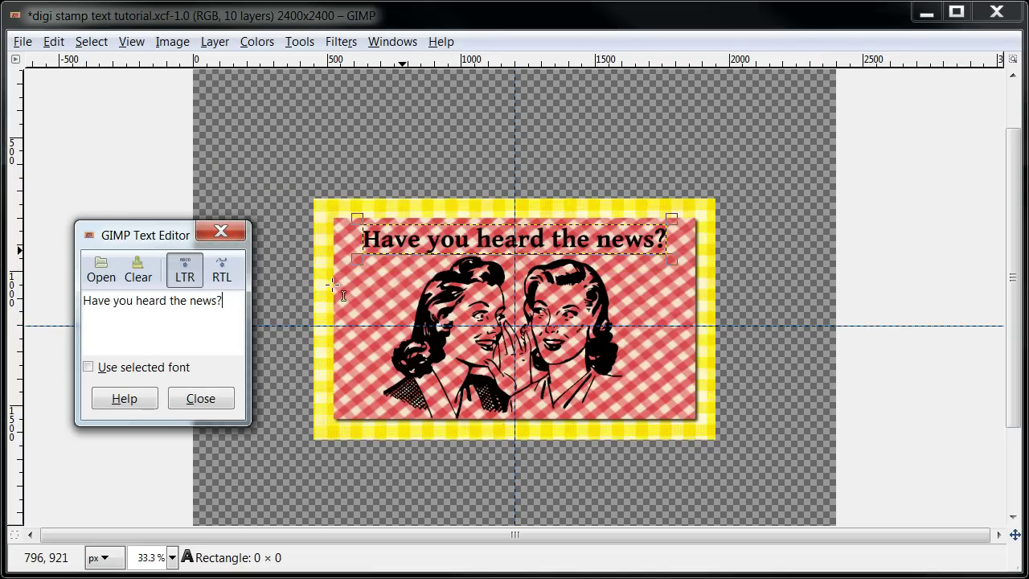
{"action": "key", "text": "Tab"}
{"action": "left_click", "coordinate": [212, 399]}
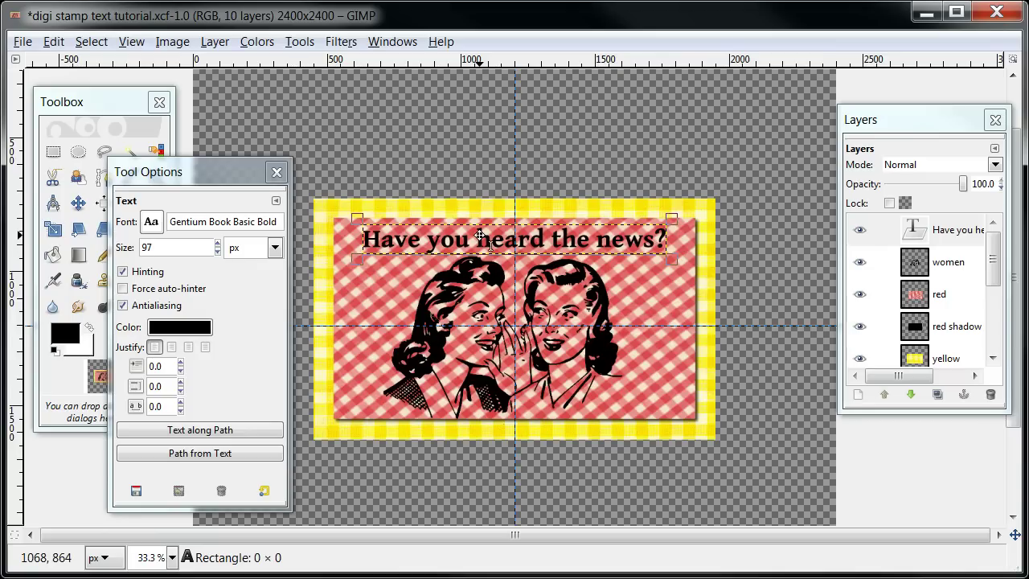
Set the headline to 98 px and widen its box to 1184 × 113 so it fits one line.
{"action": "left_click", "coordinate": [217, 251]}
{"action": "left_click", "coordinate": [217, 251]}
{"action": "left_click", "coordinate": [217, 252]}
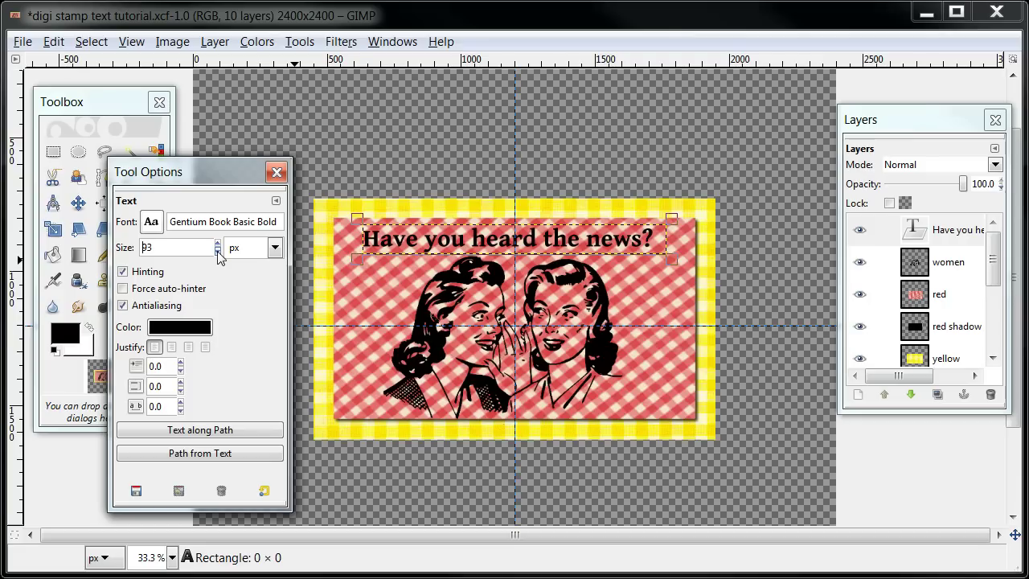
{"action": "left_click", "coordinate": [217, 244]}
{"action": "left_click", "coordinate": [217, 243]}
{"action": "left_click", "coordinate": [217, 244]}
{"action": "left_click", "coordinate": [217, 244]}
{"action": "left_click", "coordinate": [217, 244]}
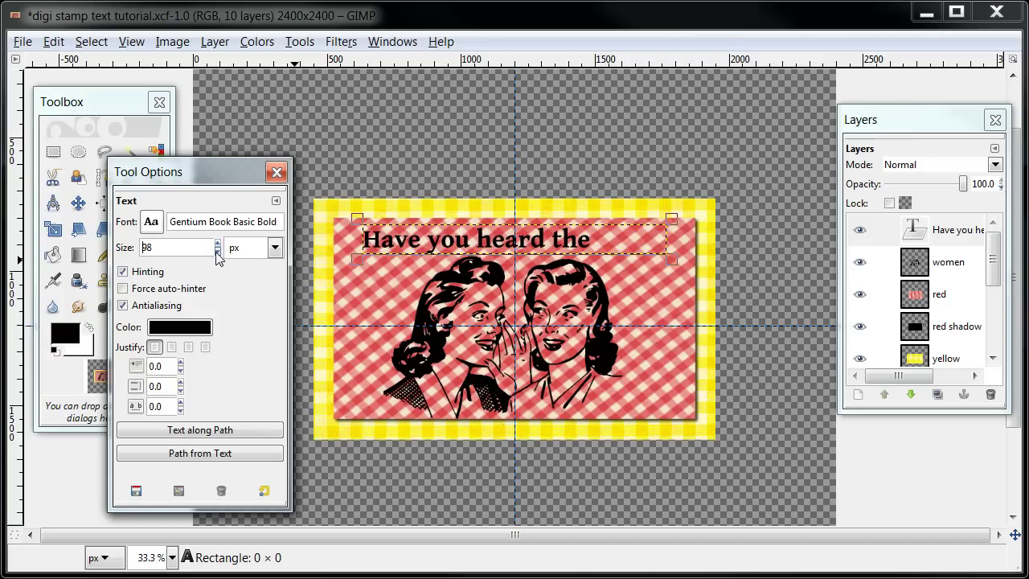
{"action": "left_click", "coordinate": [217, 252]}
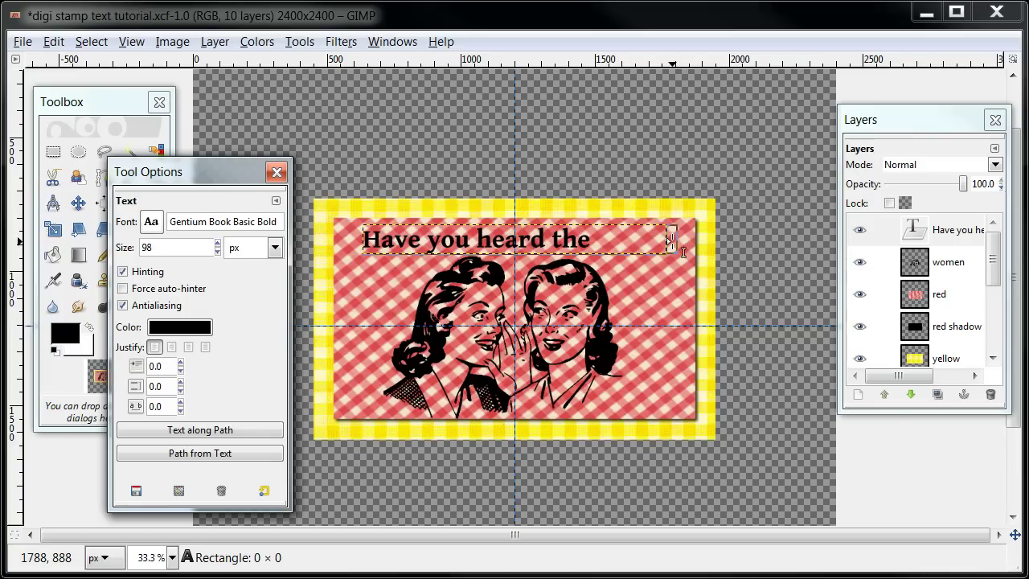
{"action": "left_click_drag", "start_coordinate": [682, 253], "coordinate": [696, 254]}
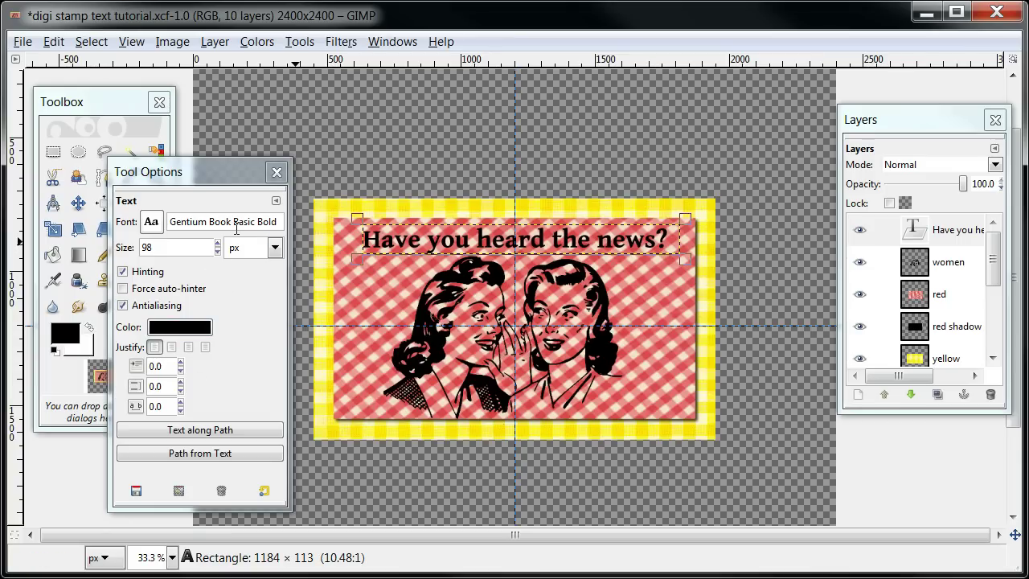
Add a 'Yes' text layer on the red panel beside the left woman.
{"action": "key", "text": "Tab"}
{"action": "left_click", "coordinate": [395, 313]}
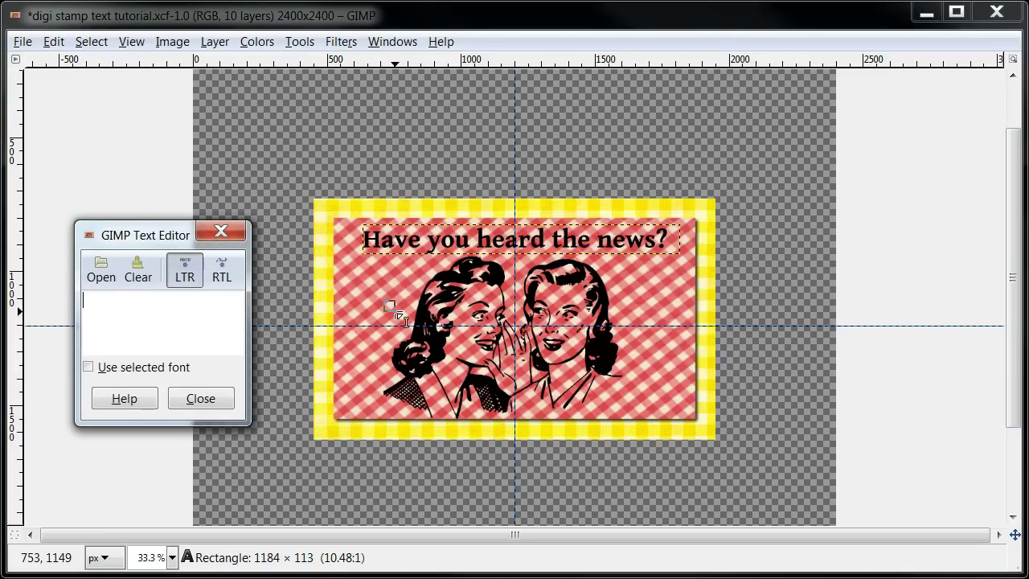
{"action": "type", "text": "Yes"}
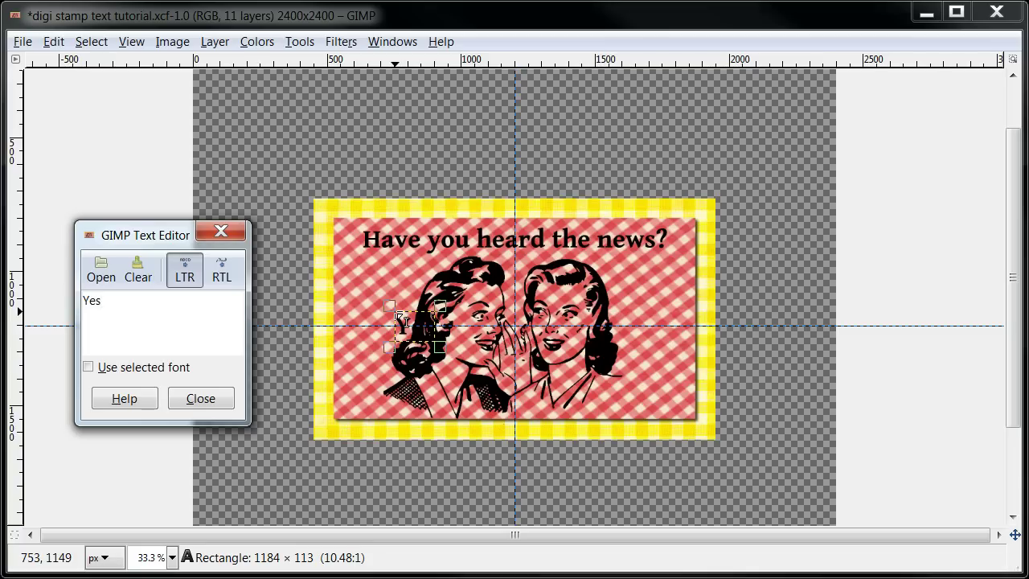
{"action": "key", "text": "Tab"}
{"action": "left_click", "coordinate": [201, 398]}
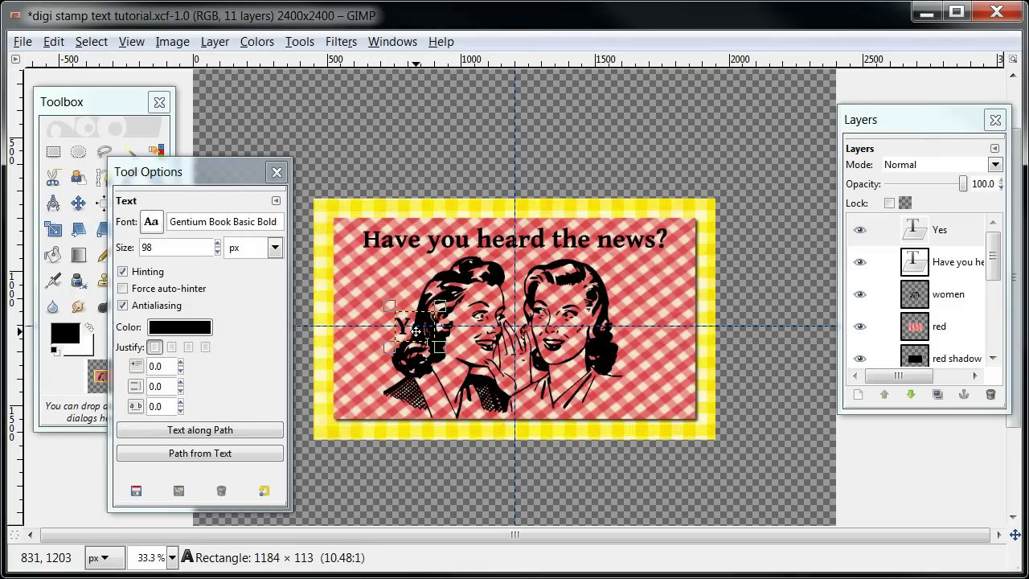
Drag the 'Yes' text box further left on the card.
{"action": "key", "text": "Tab"}
{"action": "left_click", "coordinate": [416, 330]}
{"action": "left_click_drag", "start_coordinate": [415, 330], "coordinate": [372, 330]}
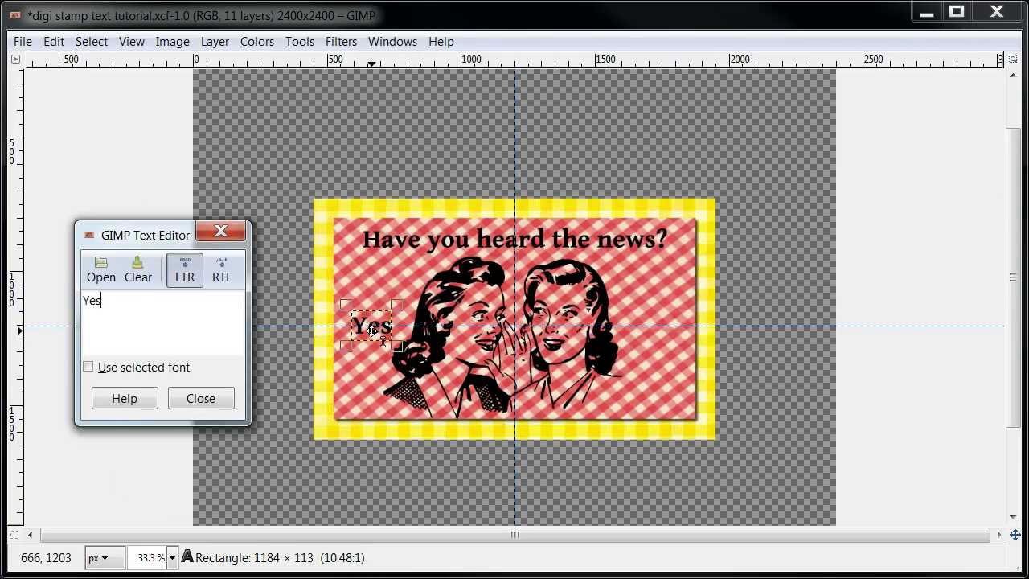
{"action": "left_click", "coordinate": [226, 397]}
{"action": "key", "text": "Tab"}
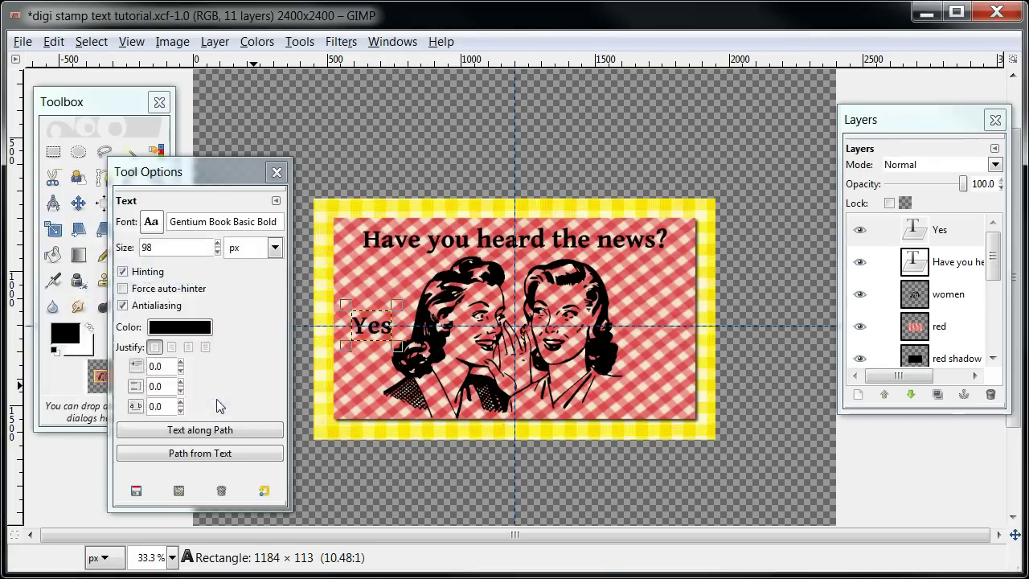
{"action": "key", "text": "Tab"}
{"action": "left_click", "coordinate": [418, 244]}
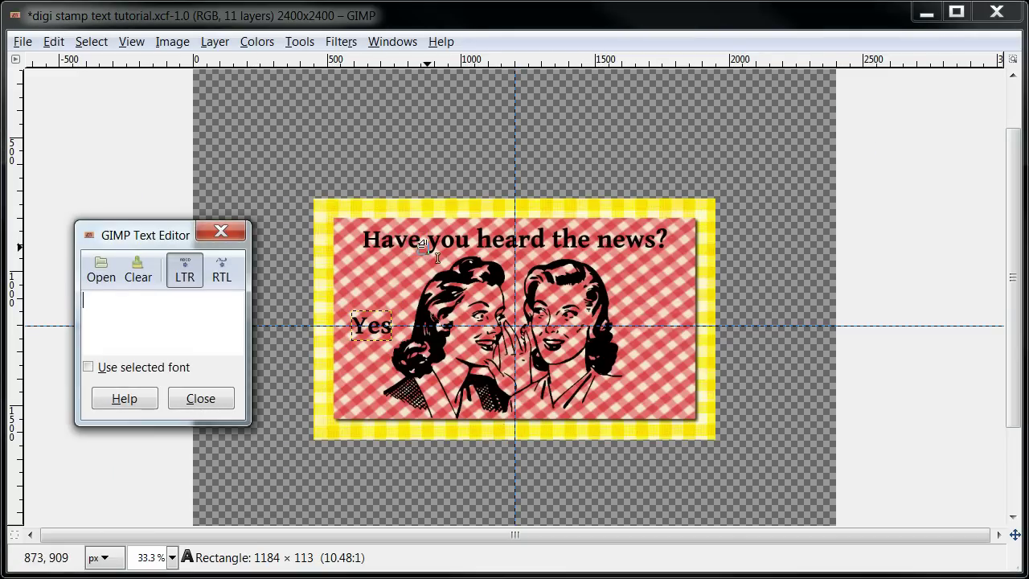
Select the heading text layer and raise its size from 98 to 100 px.
{"action": "left_click", "coordinate": [201, 398]}
{"action": "key", "text": "Tab"}
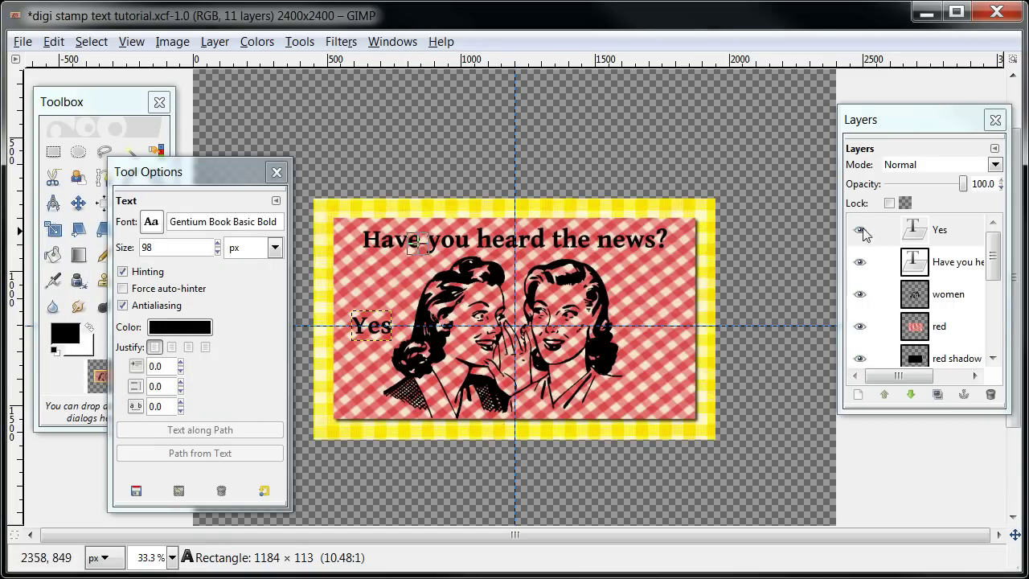
{"action": "left_click", "coordinate": [947, 271]}
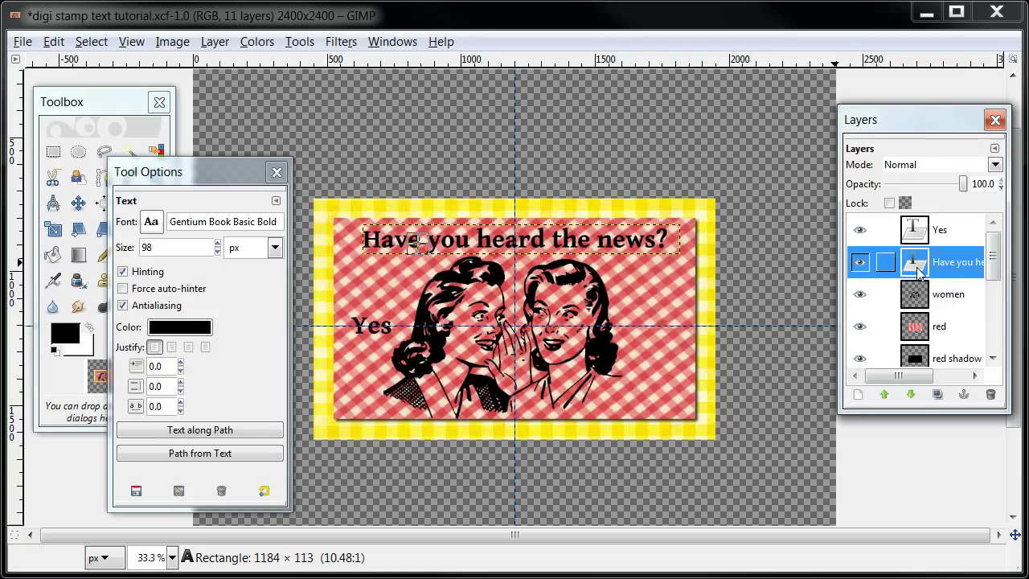
{"action": "left_click", "coordinate": [217, 244]}
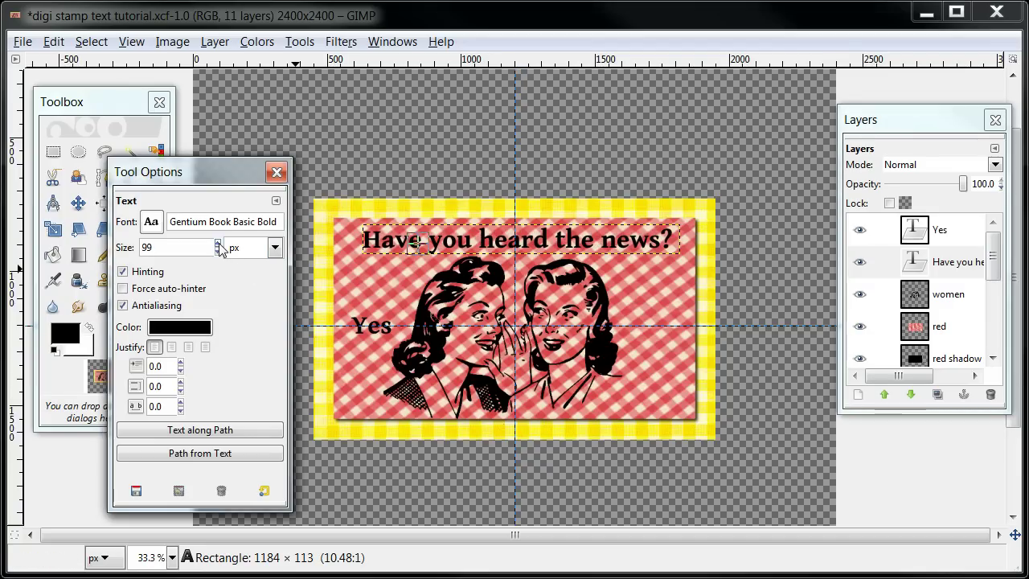
{"action": "left_click", "coordinate": [217, 243]}
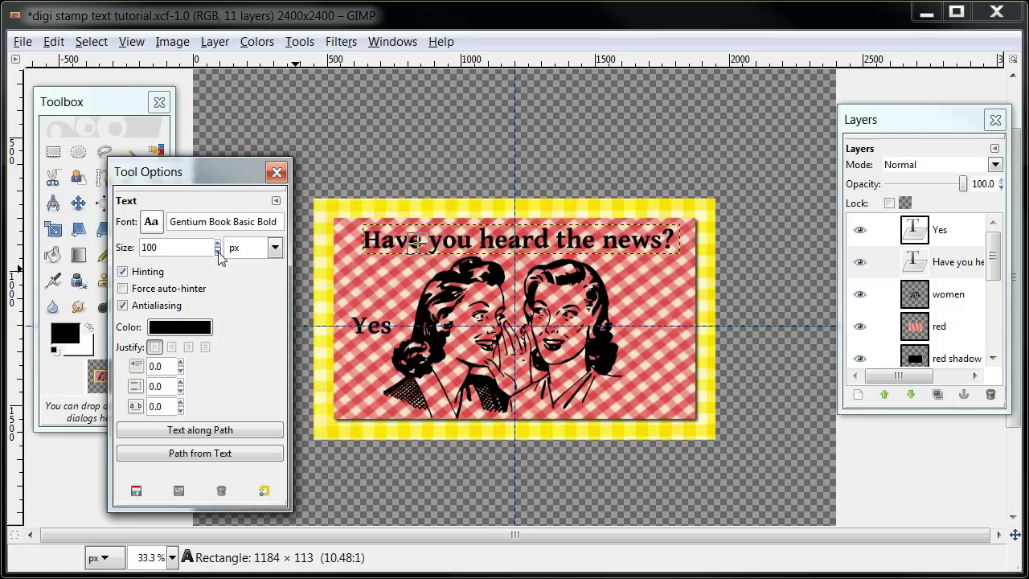
Set the heading font size to 97 px.
{"action": "left_click", "coordinate": [216, 252]}
{"action": "left_click", "coordinate": [217, 252]}
{"action": "left_click", "coordinate": [217, 251]}
{"action": "left_click", "coordinate": [217, 252]}
{"action": "left_click", "coordinate": [217, 243]}
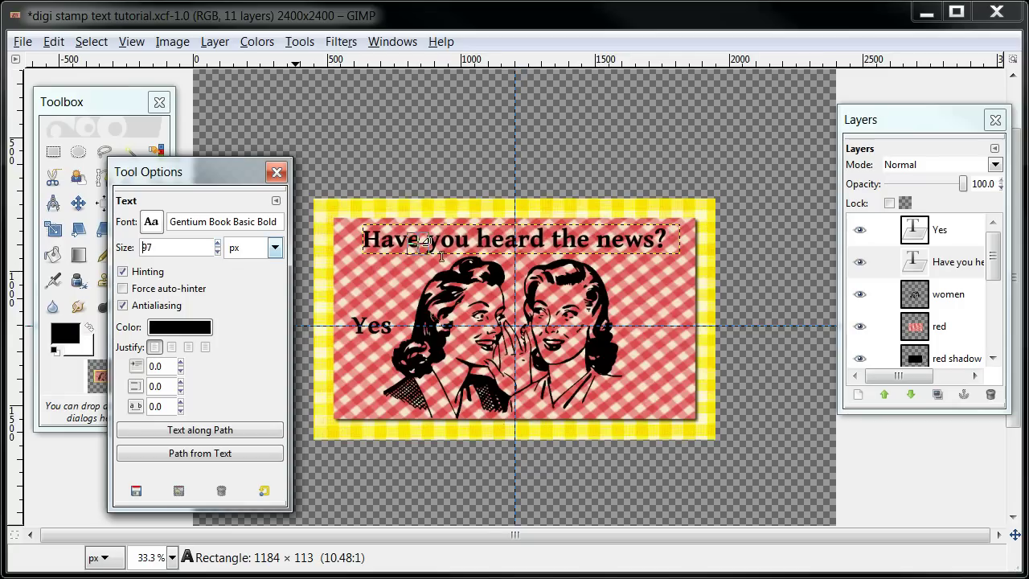
Change the heading's ending so it reads 'Have you heard the news??'.
{"action": "key", "text": "Tab"}
{"action": "left_click", "coordinate": [458, 244]}
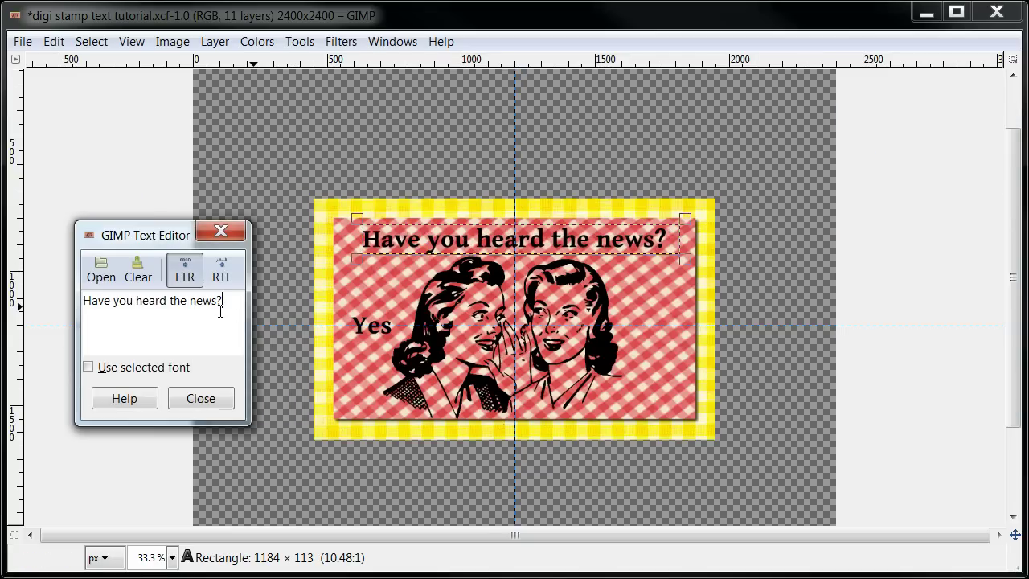
{"action": "key", "text": "BackSpace"}
{"action": "key", "text": "BackSpace"}
{"action": "key", "text": "BackSpace"}
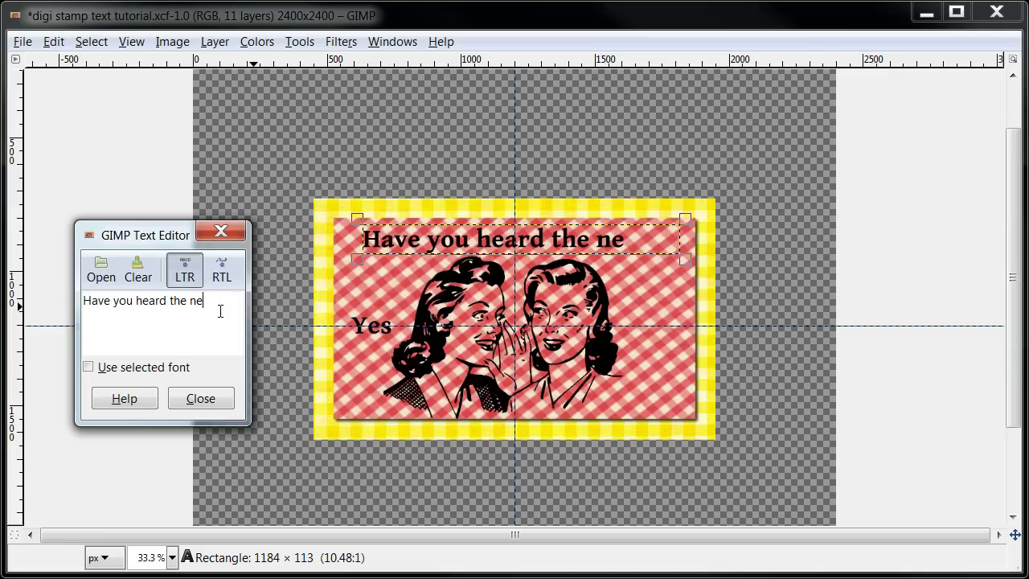
{"action": "type", "text": "we"}
{"action": "key", "text": "BackSpace"}
{"action": "type", "text": "s"}
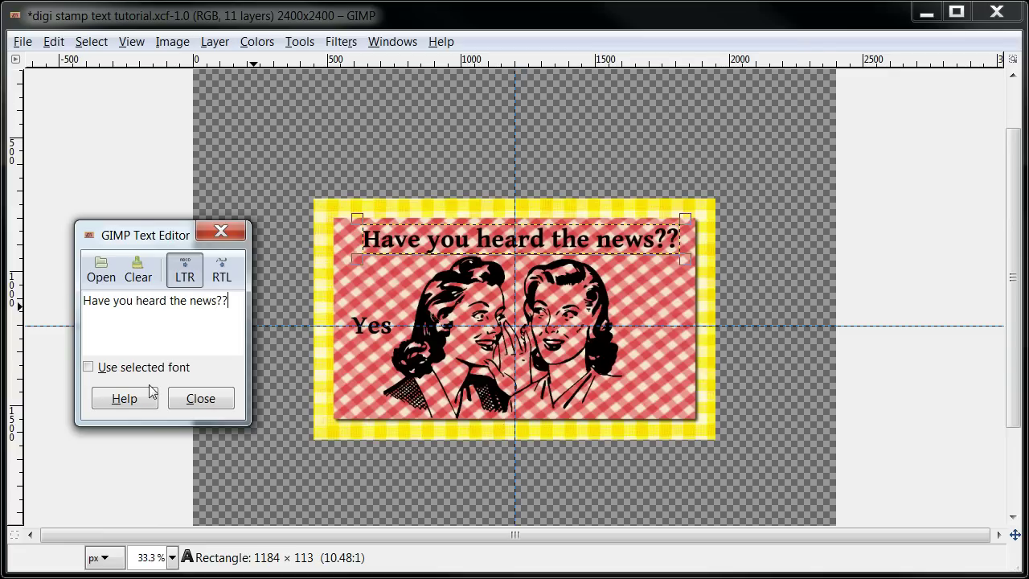
{"action": "left_click", "coordinate": [201, 398]}
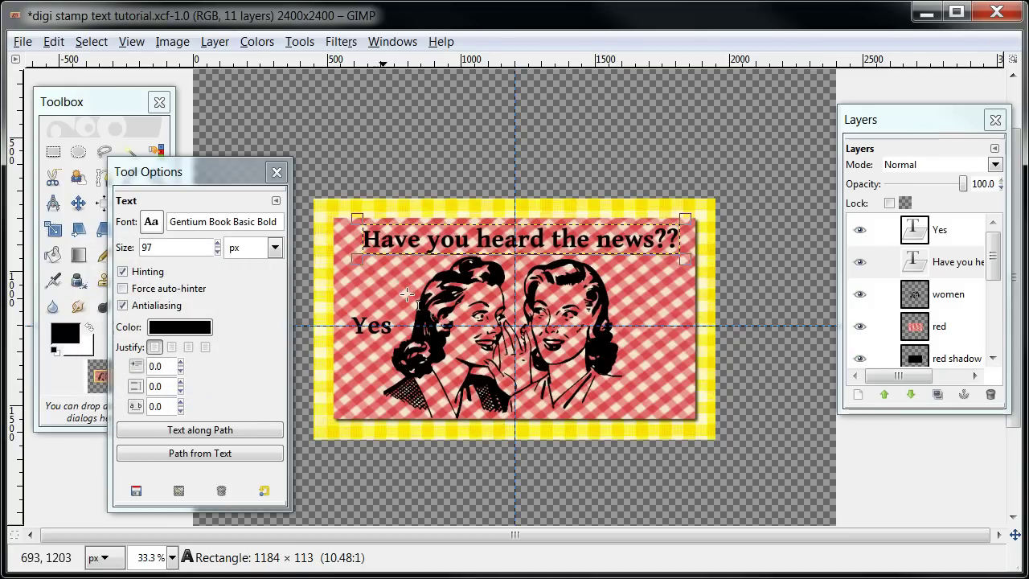
{"action": "key", "text": "Tab"}
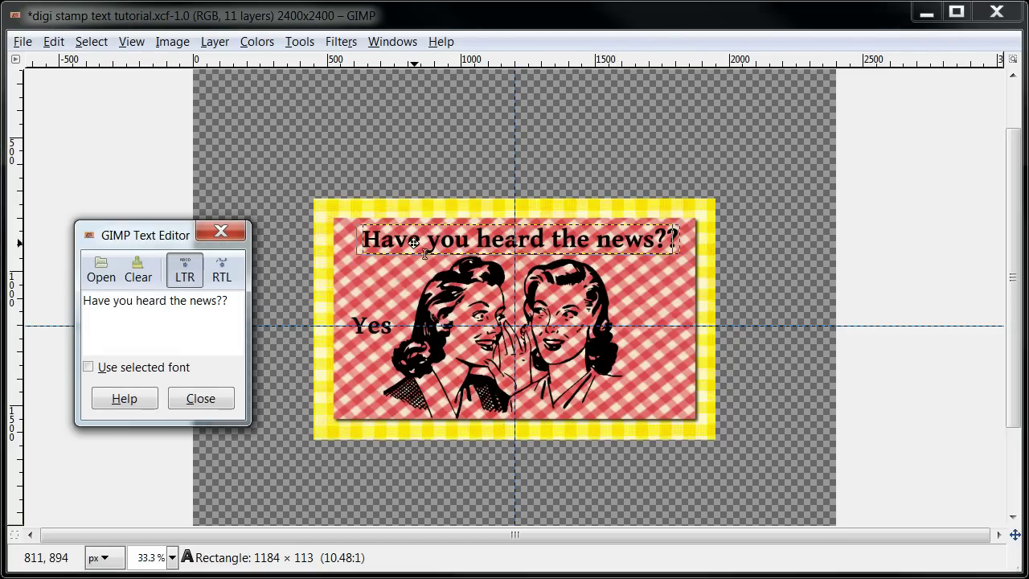
{"action": "left_click", "coordinate": [201, 398]}
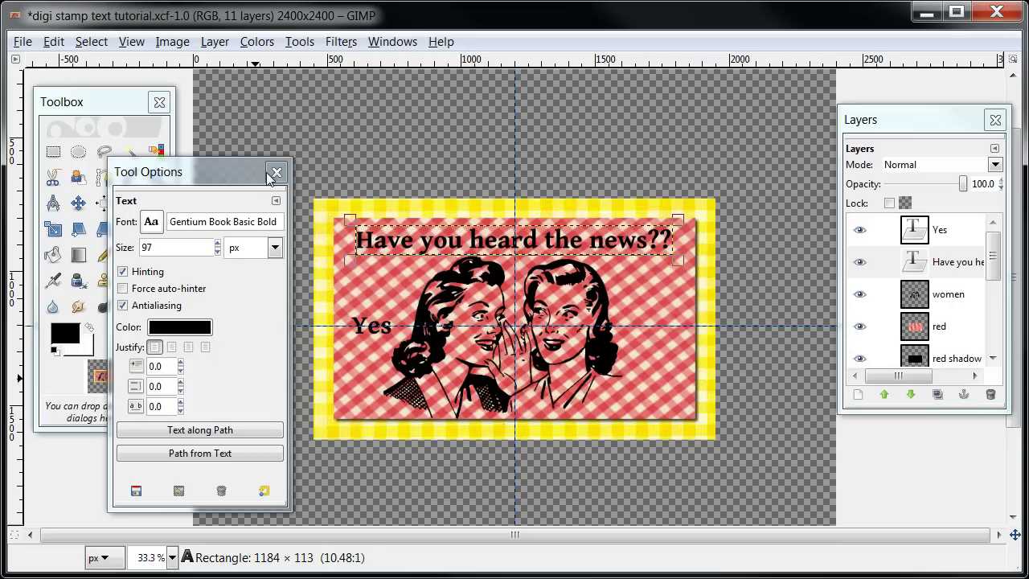
Move the Tool Options window aside and delete the 'Yes' text layer.
{"action": "left_click_drag", "start_coordinate": [158, 177], "coordinate": [280, 180]}
{"action": "left_click_drag", "start_coordinate": [434, 188], "coordinate": [1028, 182]}
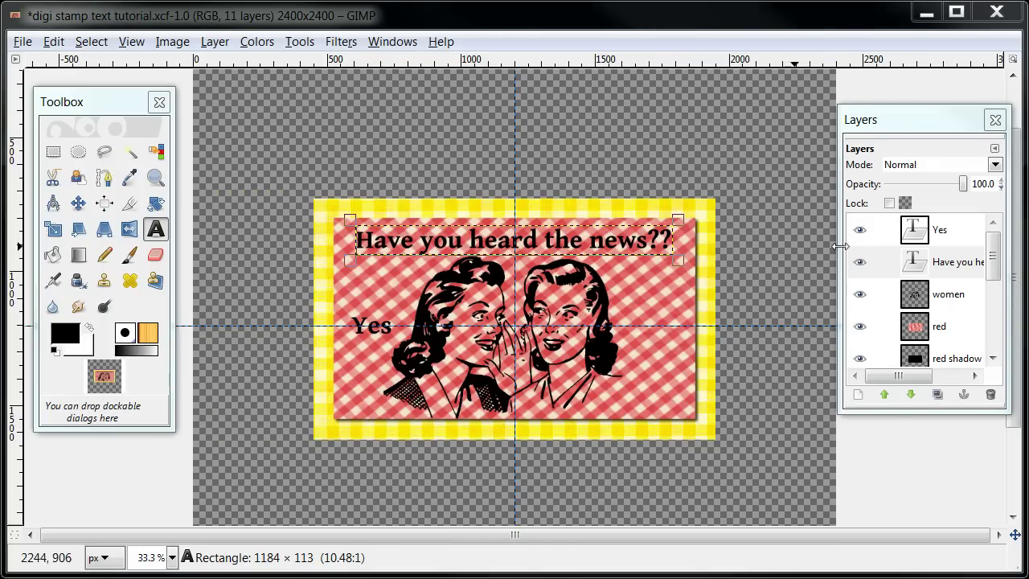
{"action": "left_click", "coordinate": [940, 235]}
{"action": "right_click", "coordinate": [943, 238]}
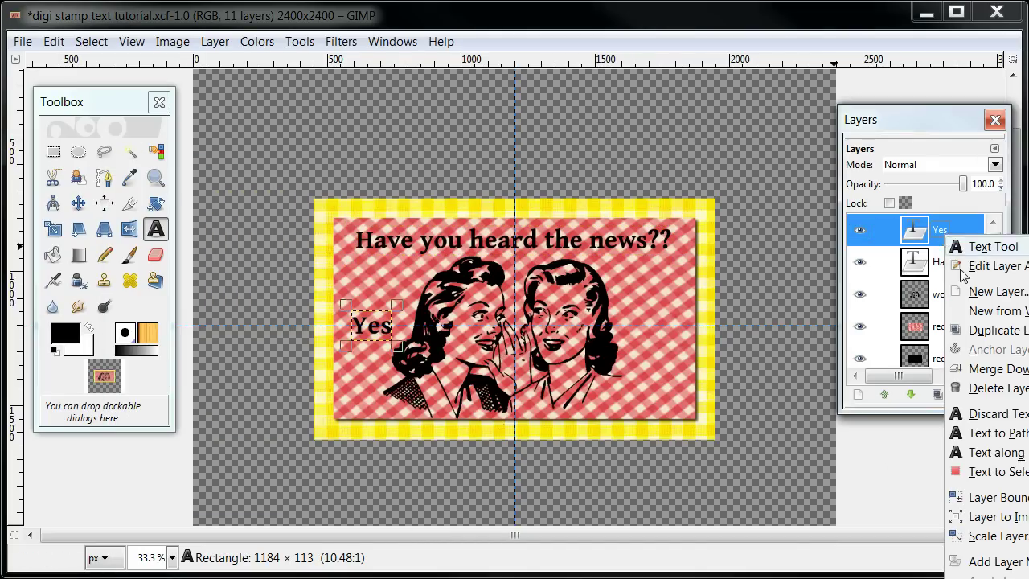
{"action": "left_click", "coordinate": [976, 388]}
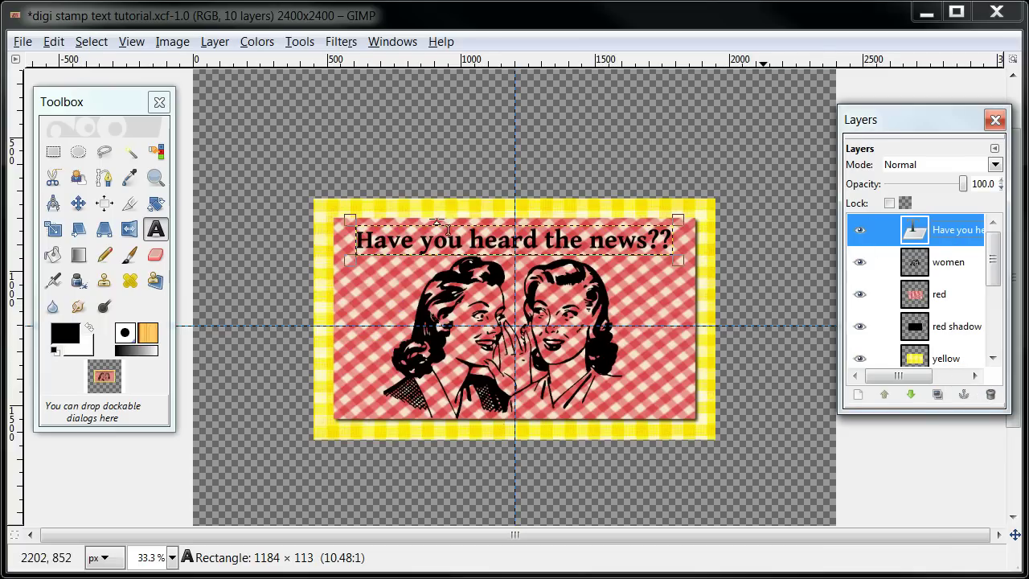
Nudge the heading slightly lower with the Move tool, then reselect the heading text.
{"action": "left_click", "coordinate": [78, 203]}
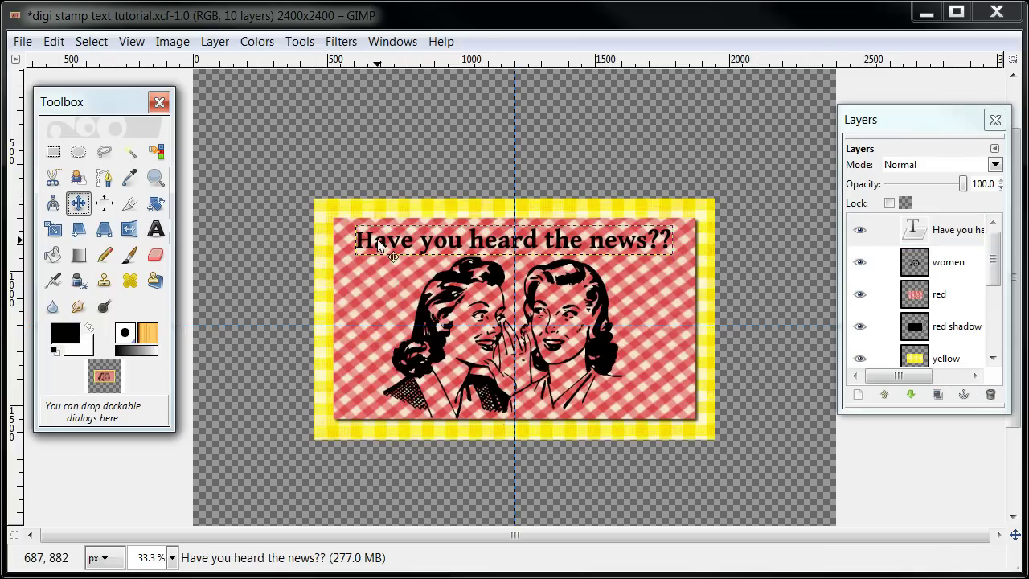
{"action": "mouse_move", "coordinate": [382, 246]}
{"action": "left_mouse_down"}
{"action": "mouse_move", "coordinate": [381, 332]}
{"action": "mouse_move", "coordinate": [386, 238]}
{"action": "mouse_move", "coordinate": [388, 249]}
{"action": "left_mouse_up"}
{"action": "left_click", "coordinate": [156, 229]}
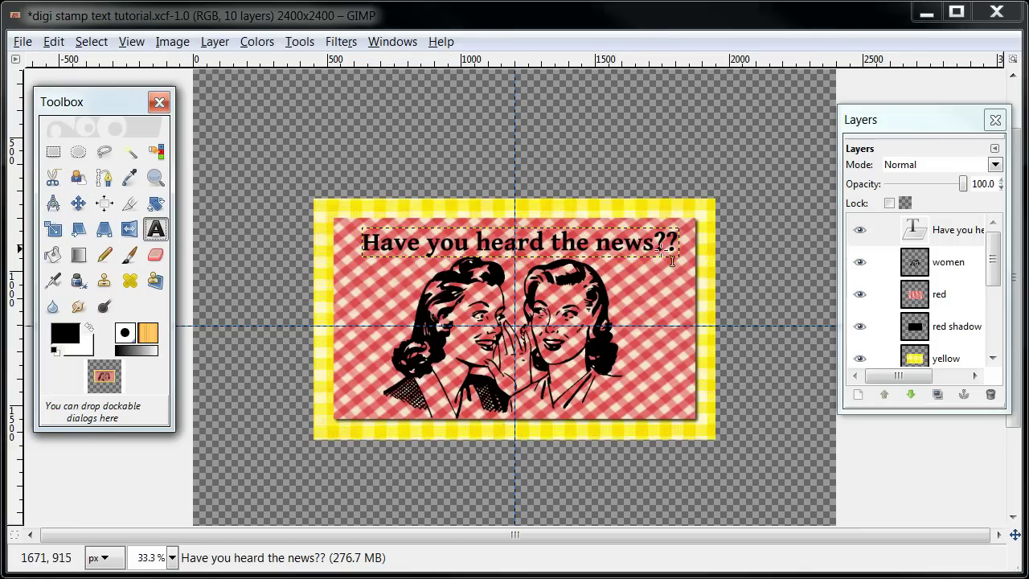
{"action": "left_click", "coordinate": [918, 240]}
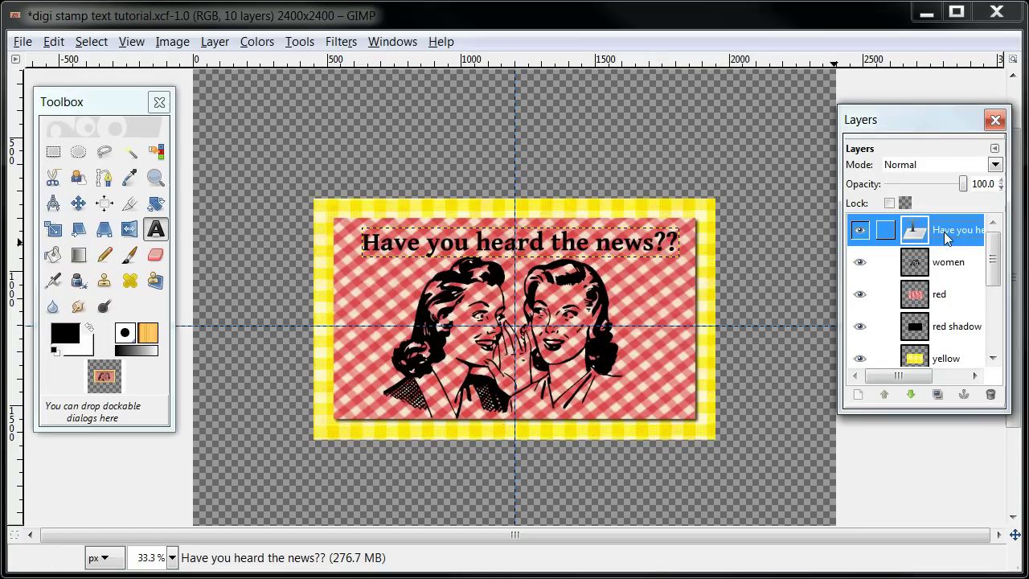
{"action": "left_click", "coordinate": [618, 244]}
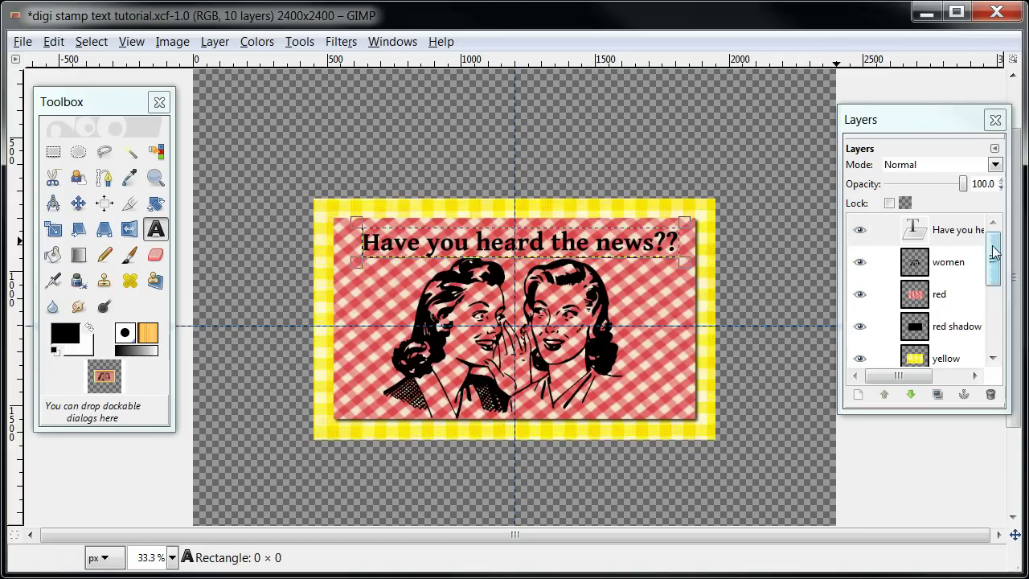
Duplicate the heading text layer and hide the lower copy as a backup.
{"action": "left_click", "coordinate": [942, 233]}
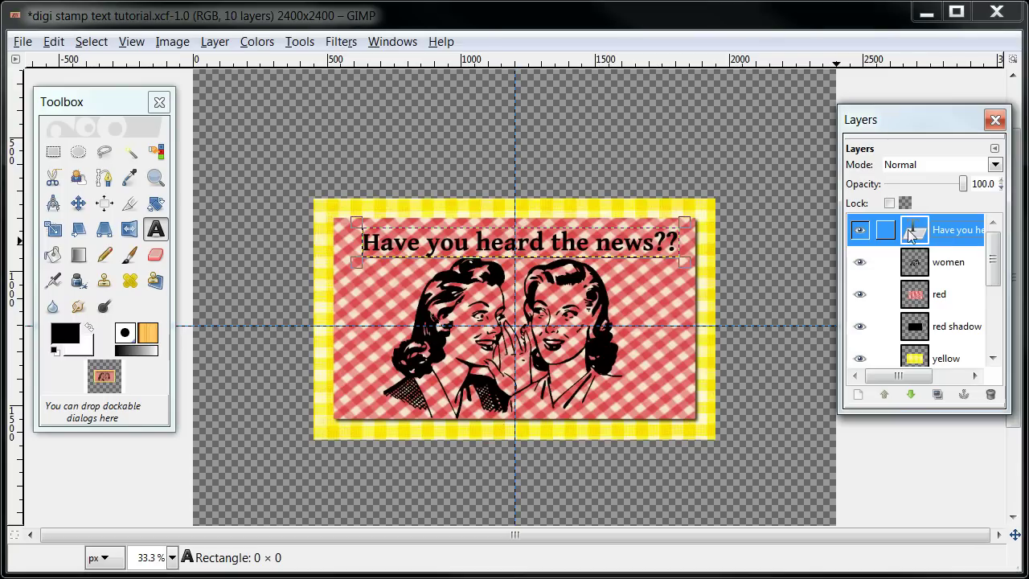
{"action": "right_click", "coordinate": [942, 232]}
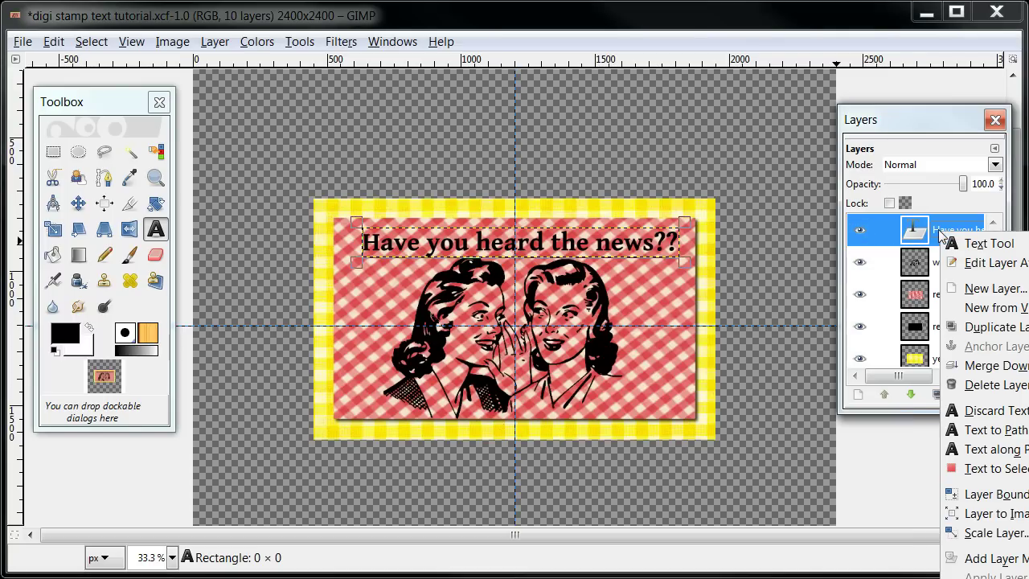
{"action": "left_click", "coordinate": [973, 327]}
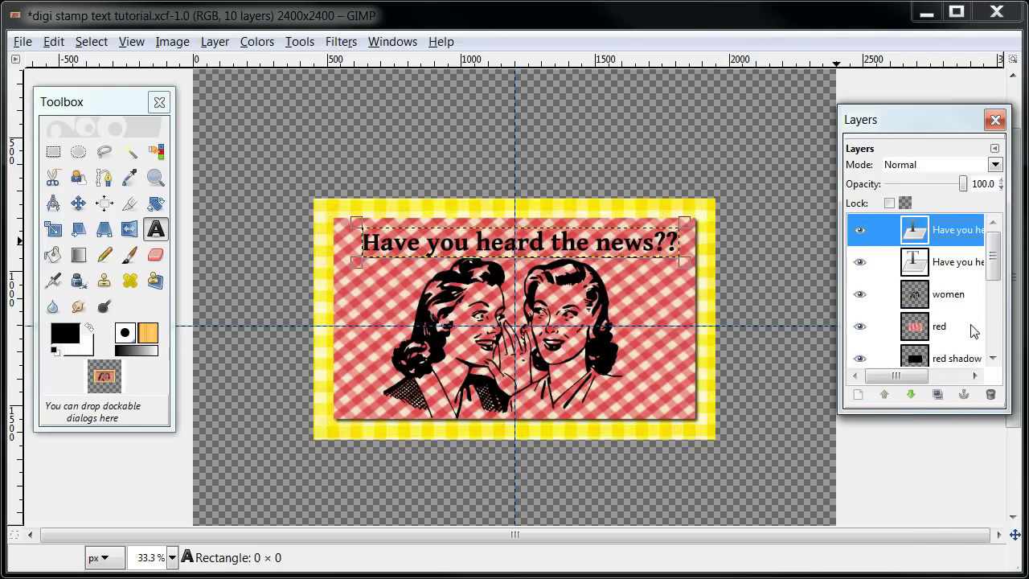
{"action": "left_click", "coordinate": [859, 264]}
Draw an eleven-anchor path arcing from the card's left, over the headline, down to the right.
{"action": "left_click", "coordinate": [105, 180]}
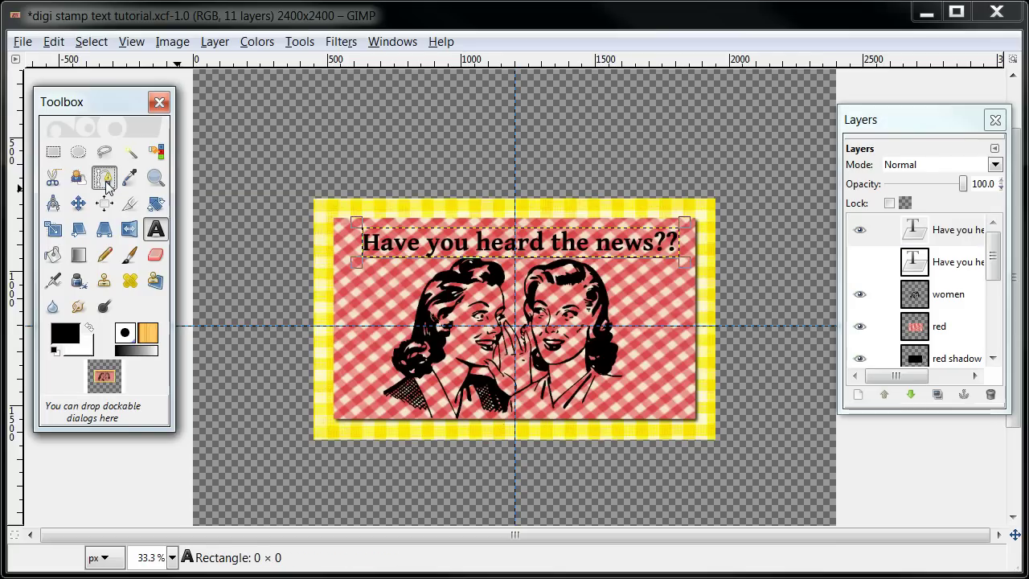
{"action": "left_click", "coordinate": [340, 305]}
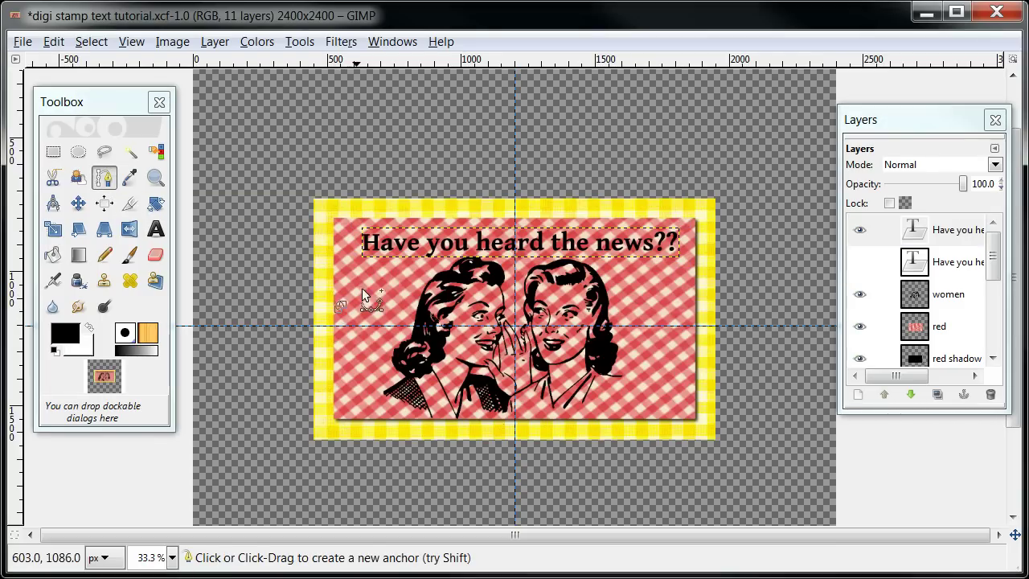
{"action": "left_click", "coordinate": [366, 283]}
{"action": "left_click", "coordinate": [388, 266]}
{"action": "left_click", "coordinate": [429, 253]}
{"action": "left_click", "coordinate": [479, 241]}
{"action": "left_click", "coordinate": [512, 241]}
{"action": "left_click", "coordinate": [554, 242]}
{"action": "left_click", "coordinate": [597, 255]}
{"action": "left_click", "coordinate": [624, 268]}
{"action": "left_click", "coordinate": [655, 283]}
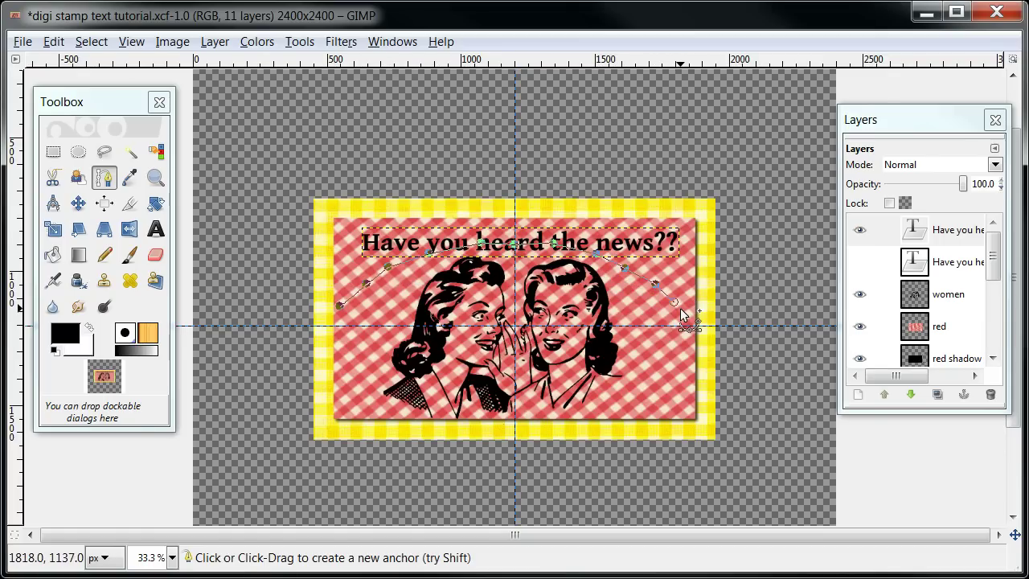
{"action": "left_click", "coordinate": [682, 310]}
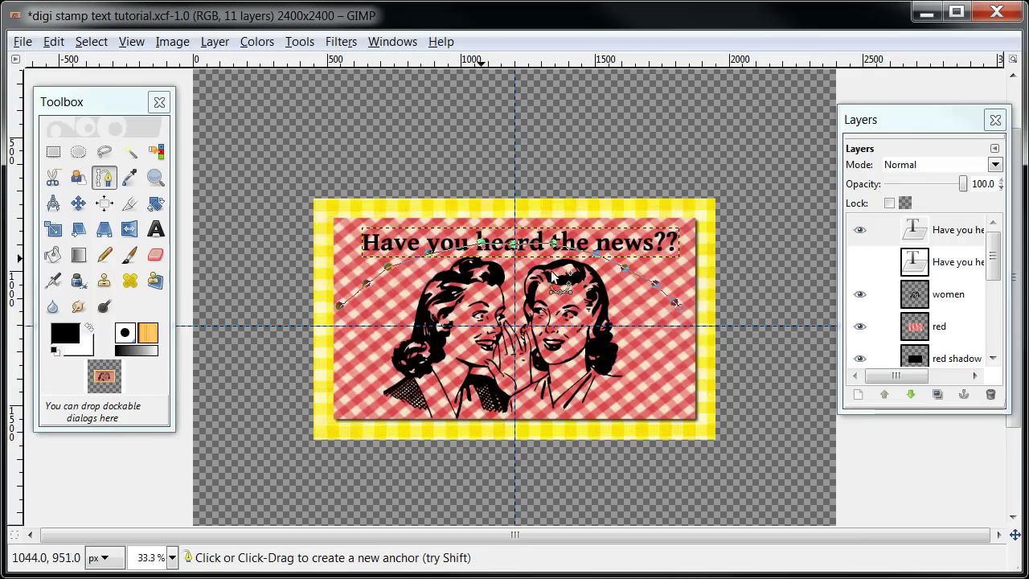
{"action": "left_click_drag", "start_coordinate": [929, 127], "coordinate": [896, 123]}
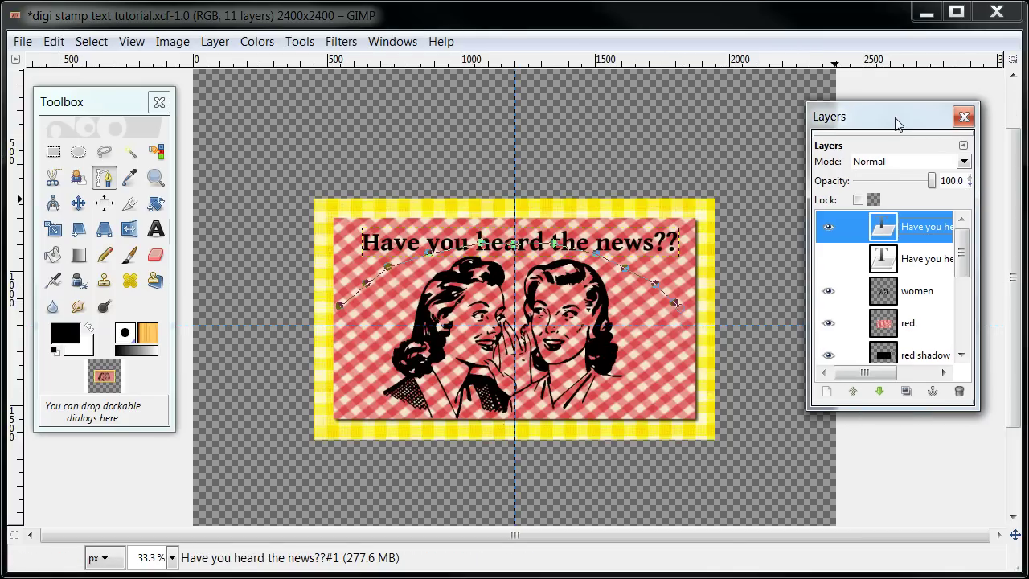
Add a Paths tab to the Layers dock.
{"action": "left_click", "coordinate": [960, 146]}
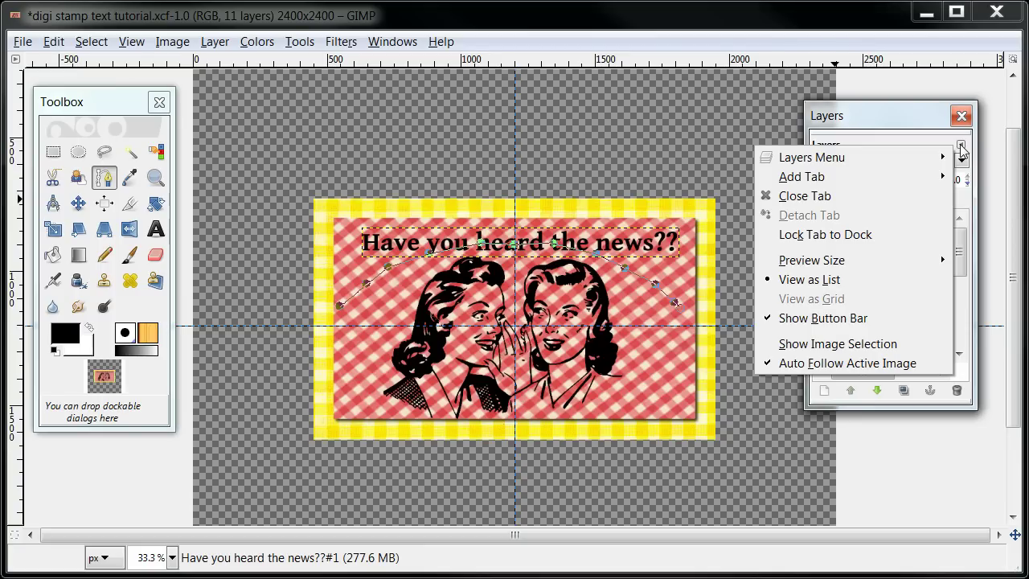
{"action": "left_click", "coordinate": [961, 147]}
{"action": "left_click", "coordinate": [960, 147]}
{"action": "mouse_move", "coordinate": [883, 187]}
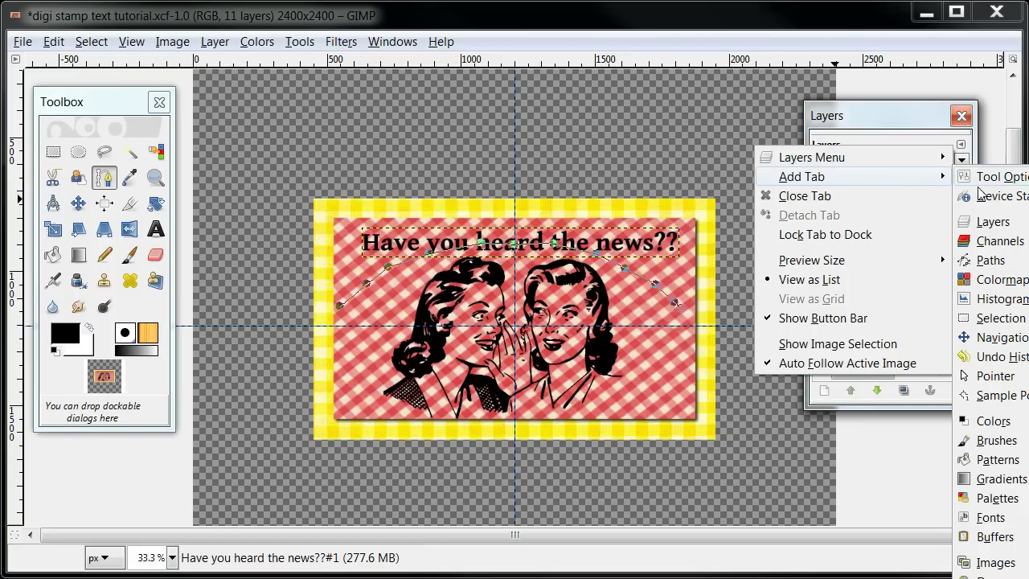
{"action": "left_click", "coordinate": [987, 260]}
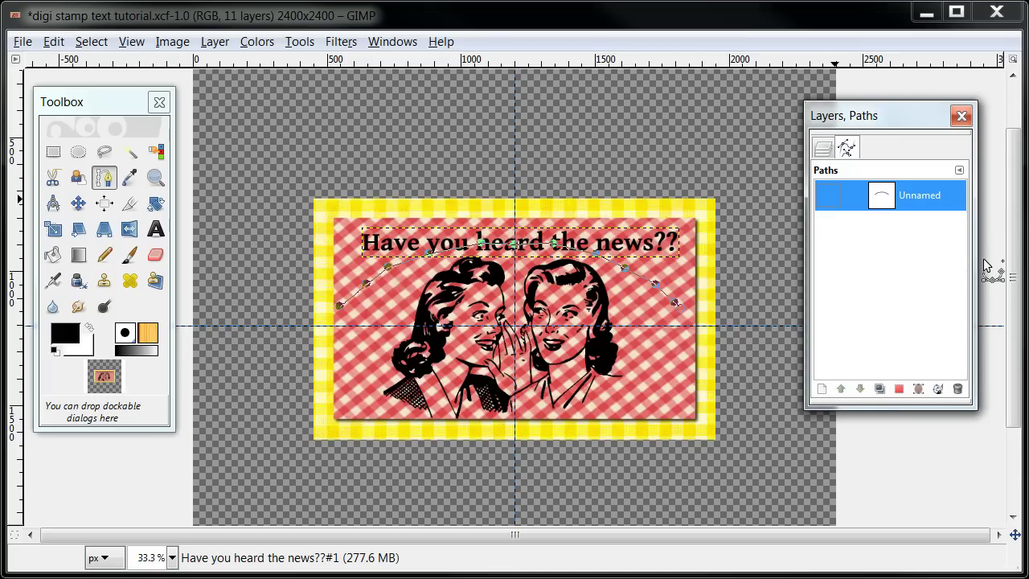
Make the Unnamed path visible, then return to the Layers list.
{"action": "left_click", "coordinate": [913, 206]}
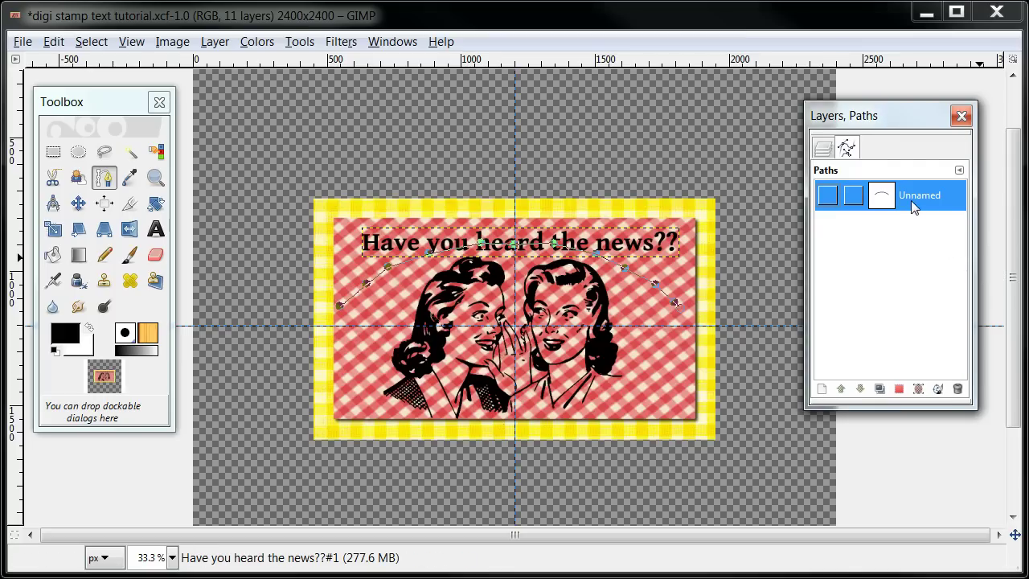
{"action": "left_click", "coordinate": [828, 197]}
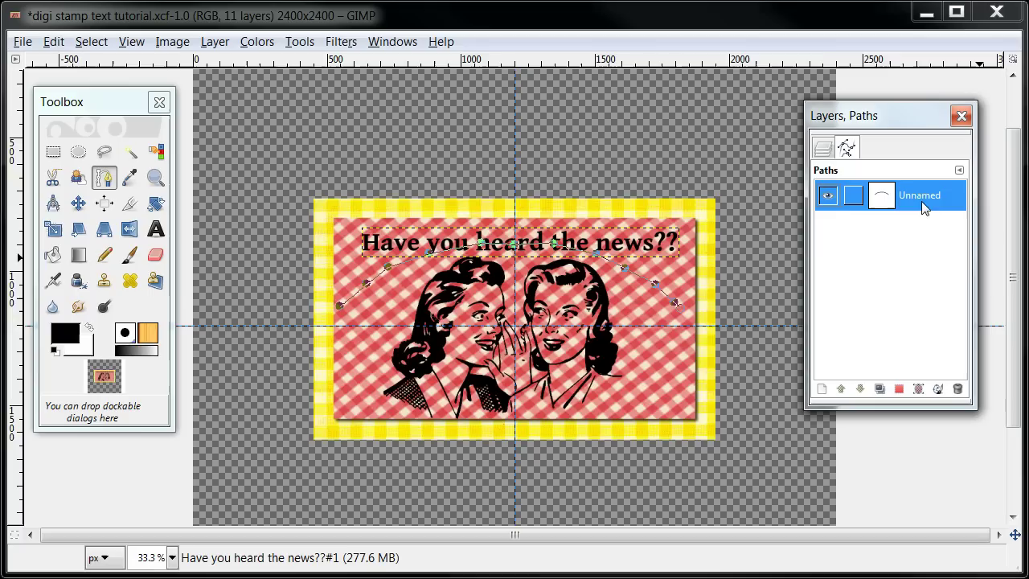
{"action": "left_click", "coordinate": [823, 149]}
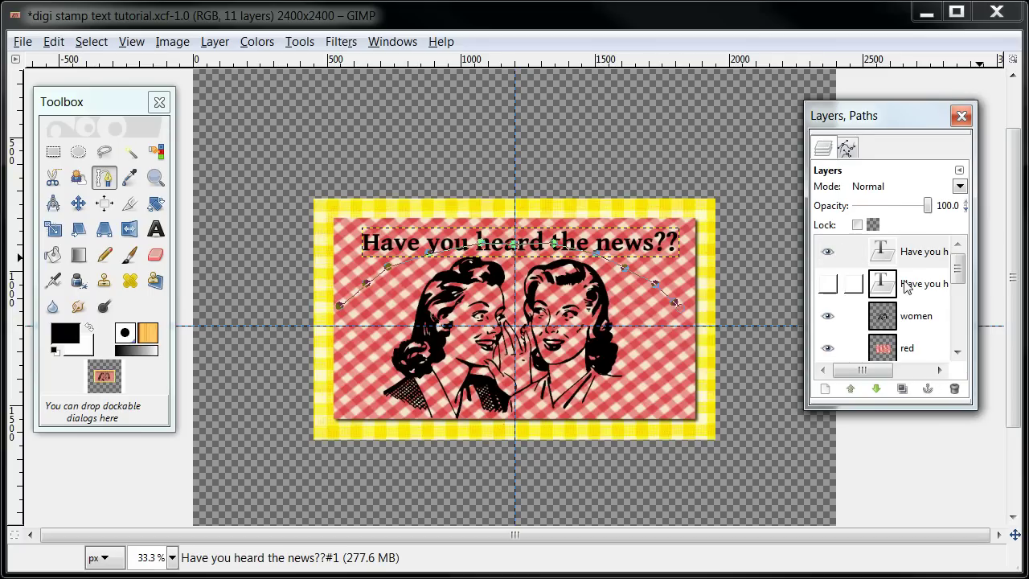
{"action": "left_click", "coordinate": [846, 147]}
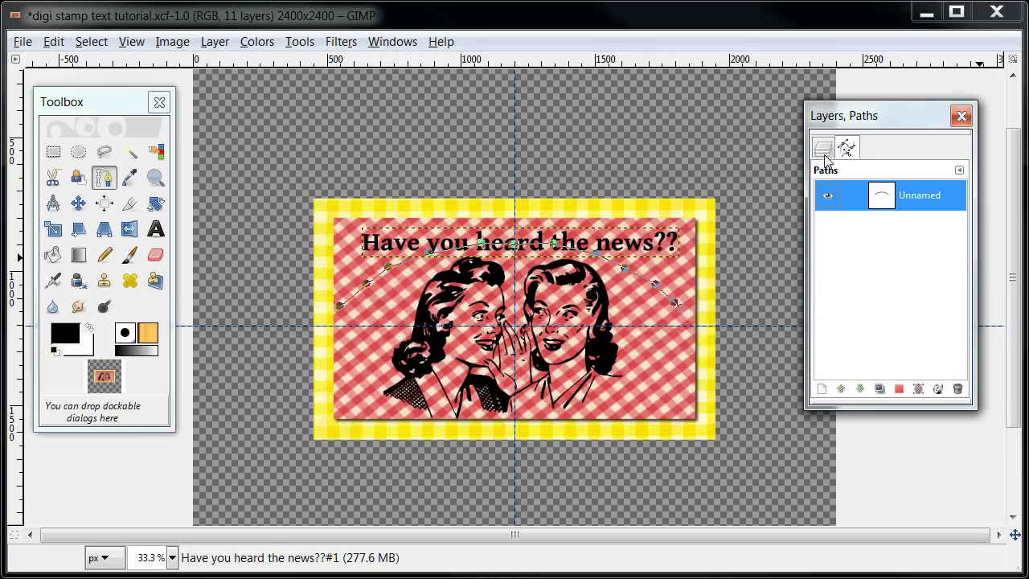
{"action": "left_click", "coordinate": [823, 149]}
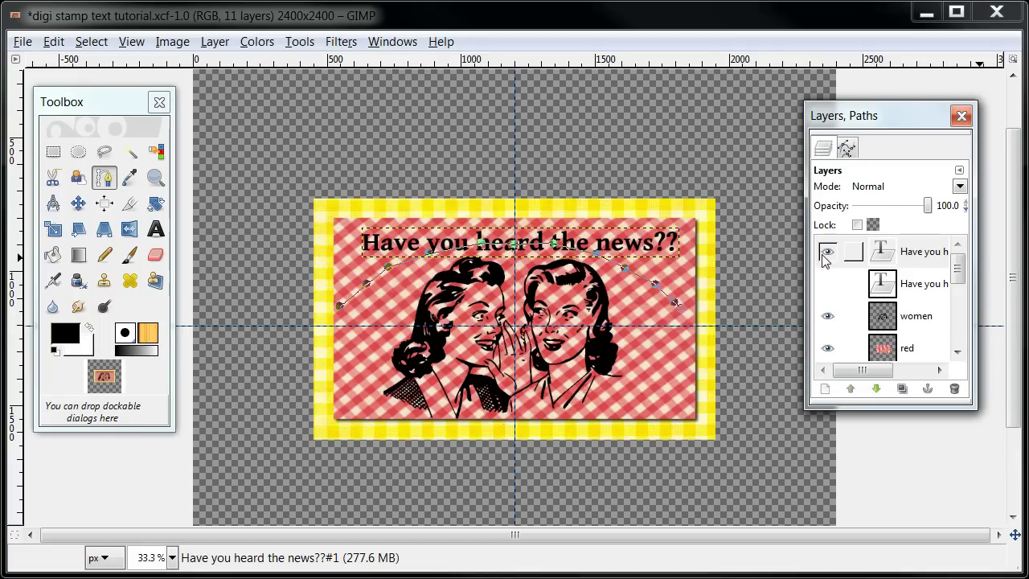
Run Text along Path so the headline text follows the arched Unnamed path.
{"action": "left_click", "coordinate": [916, 257]}
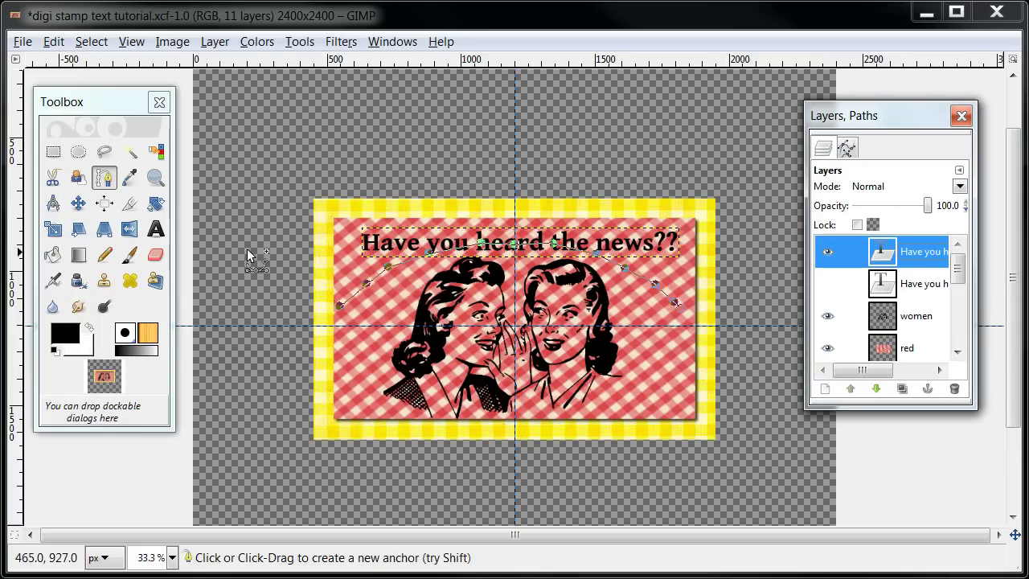
{"action": "left_click", "coordinate": [156, 230]}
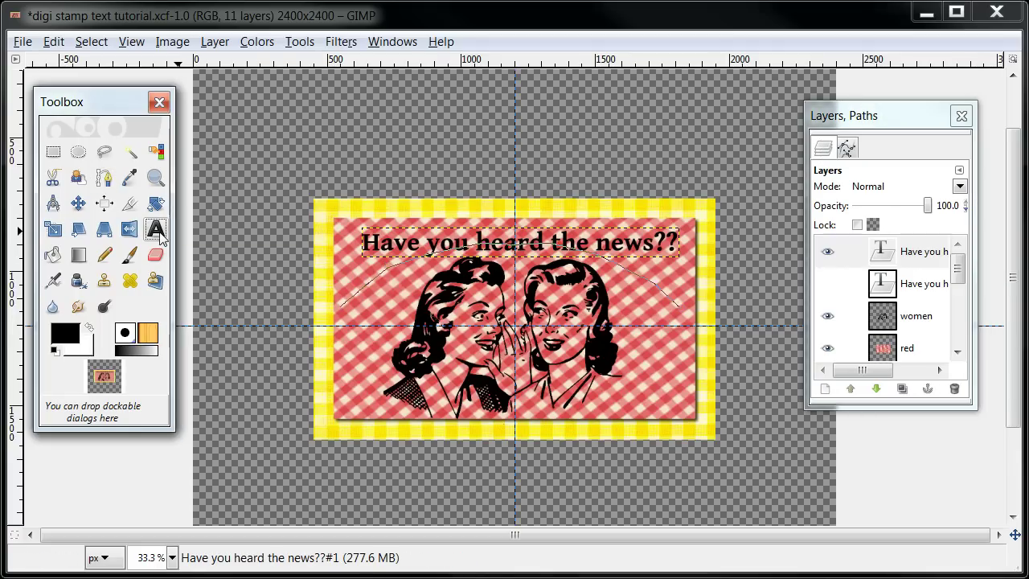
{"action": "left_click", "coordinate": [413, 250]}
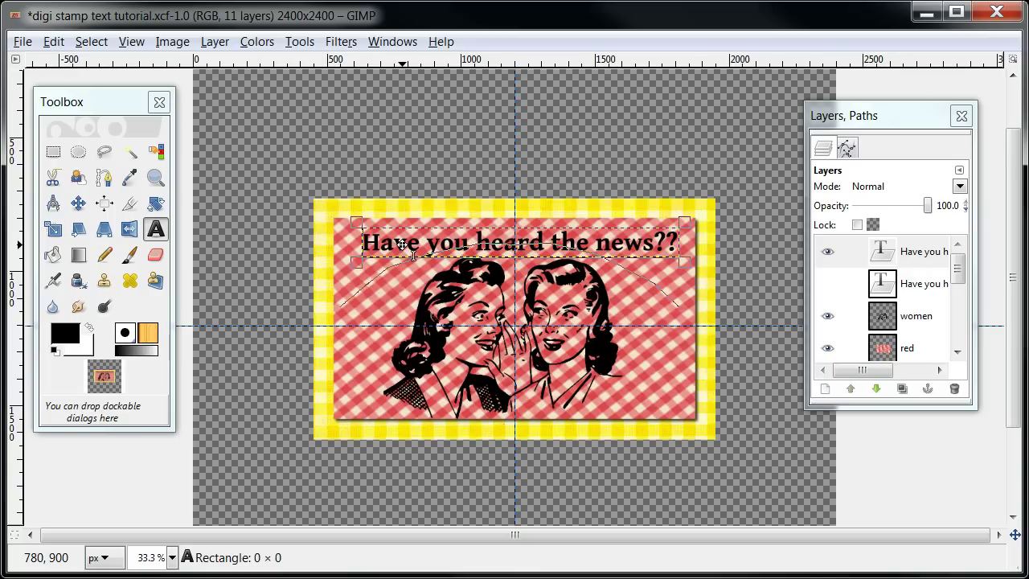
{"action": "double_click", "coordinate": [155, 229]}
{"action": "left_click_drag", "start_coordinate": [213, 182], "coordinate": [186, 144]}
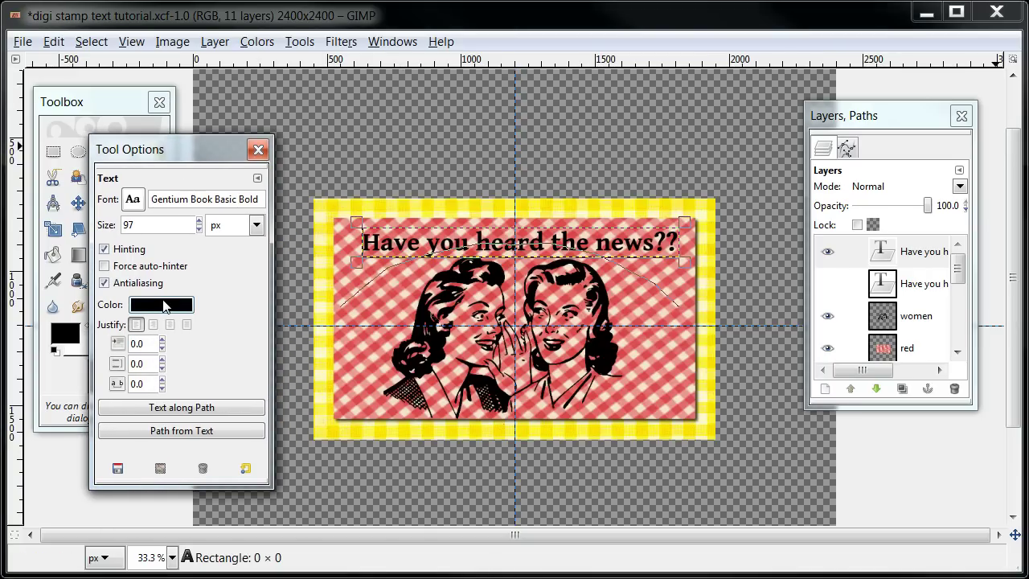
{"action": "left_click", "coordinate": [398, 241]}
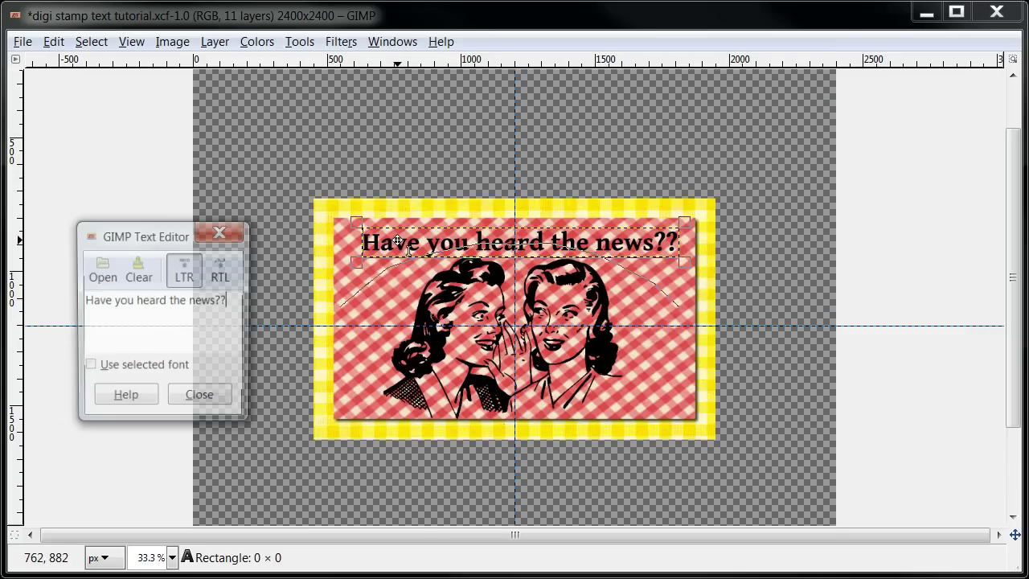
{"action": "left_click", "coordinate": [206, 403]}
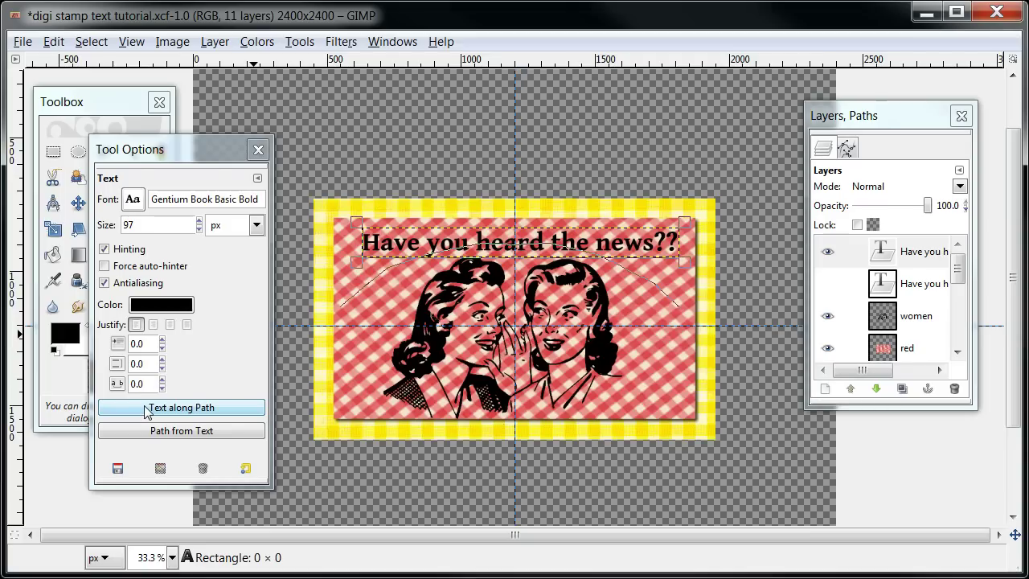
{"action": "left_click", "coordinate": [150, 410]}
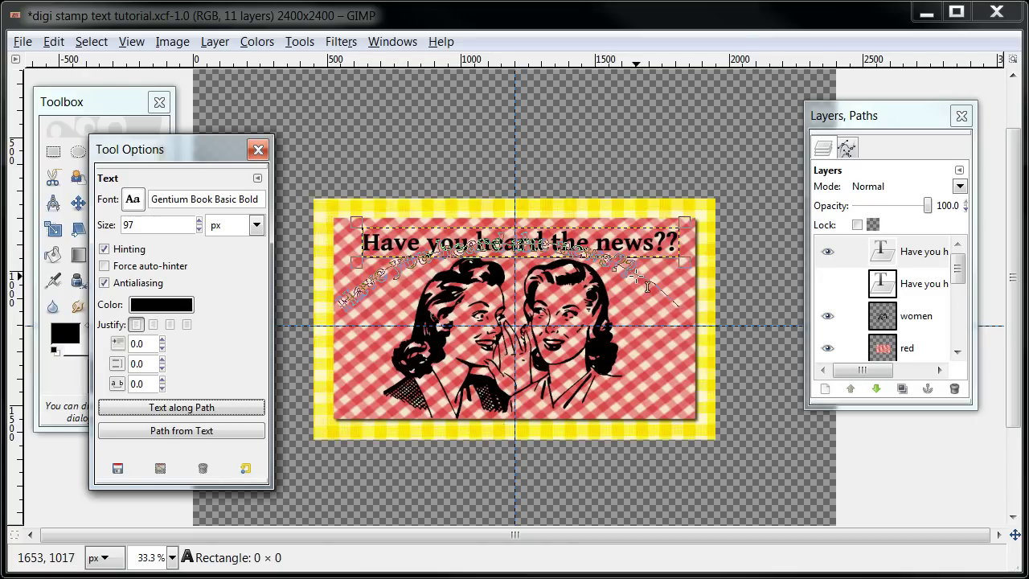
Hide the straight headline layer and add a transparent 2400 × 2400 New Layer on top.
{"action": "left_click", "coordinate": [828, 252]}
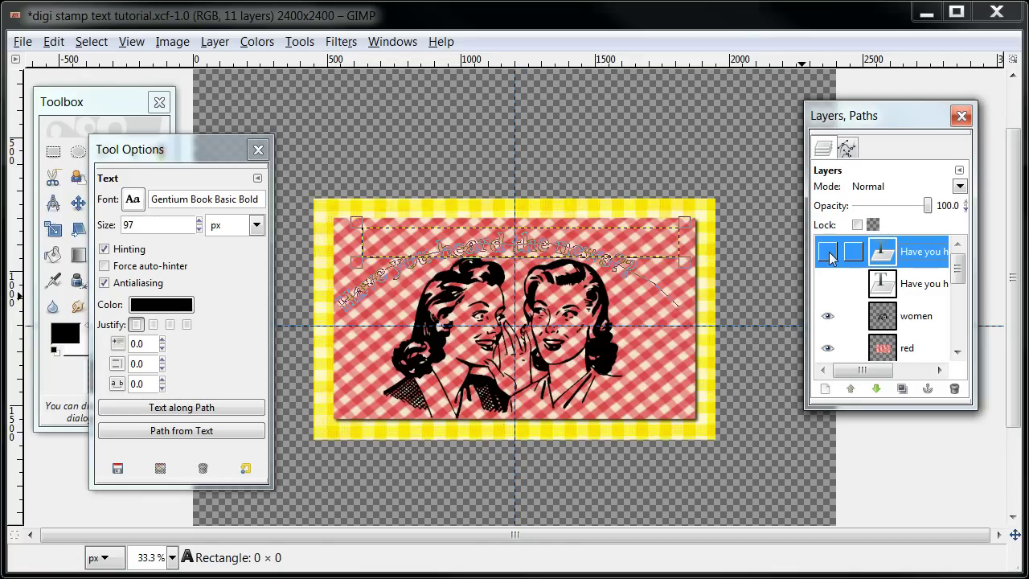
{"action": "left_click", "coordinate": [959, 170]}
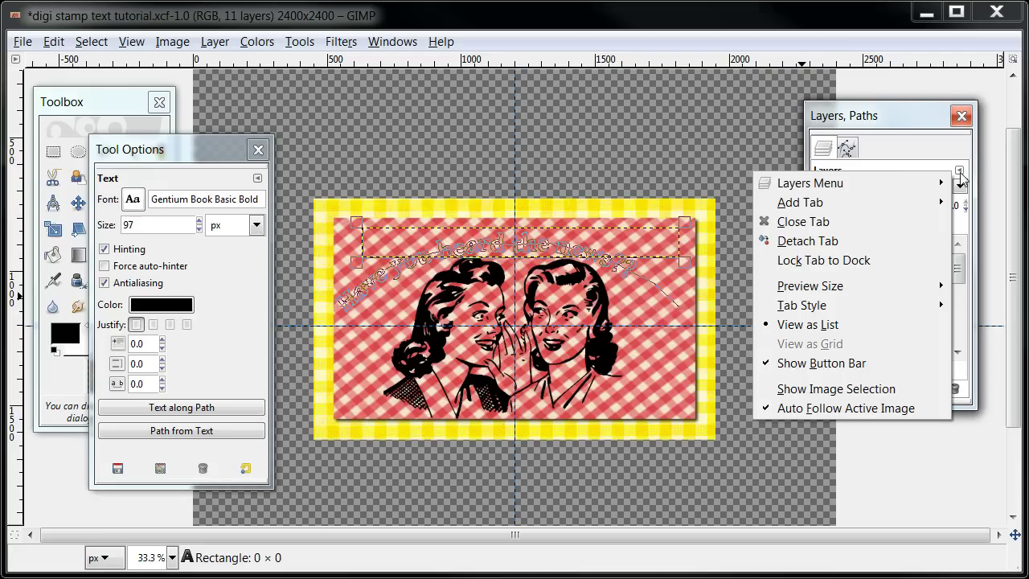
{"action": "mouse_move", "coordinate": [895, 188]}
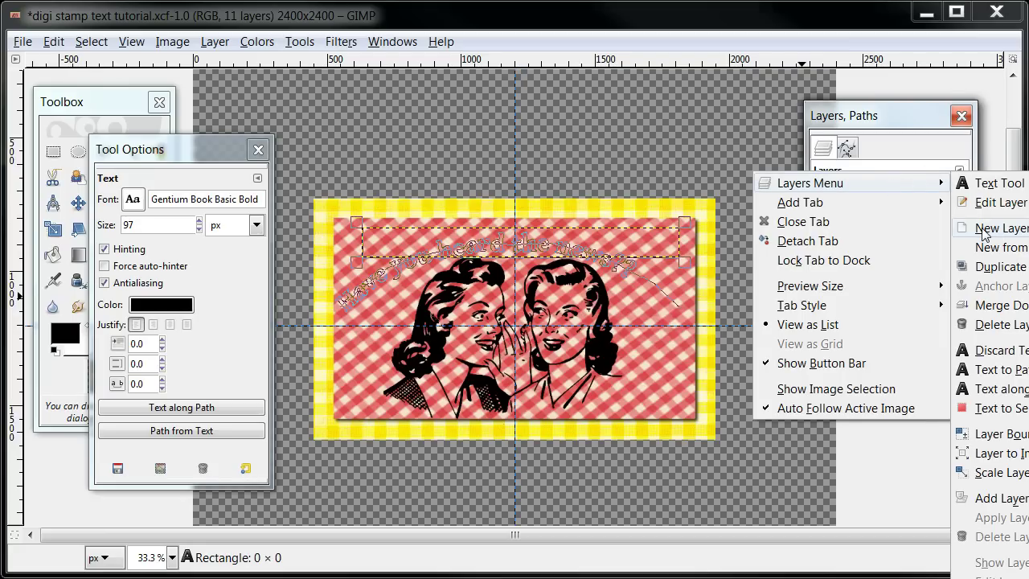
{"action": "left_click", "coordinate": [983, 232]}
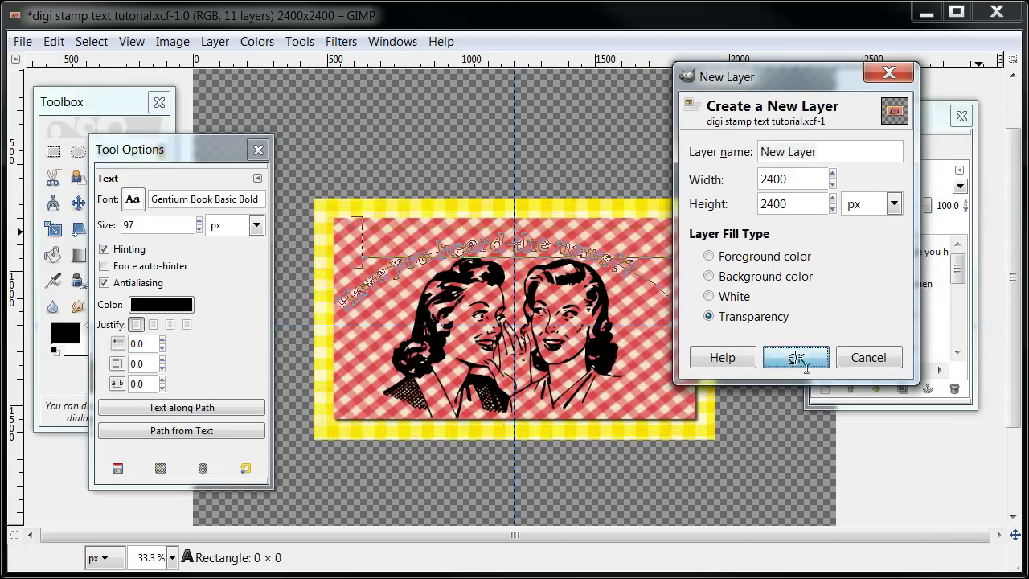
{"action": "left_click", "coordinate": [800, 358]}
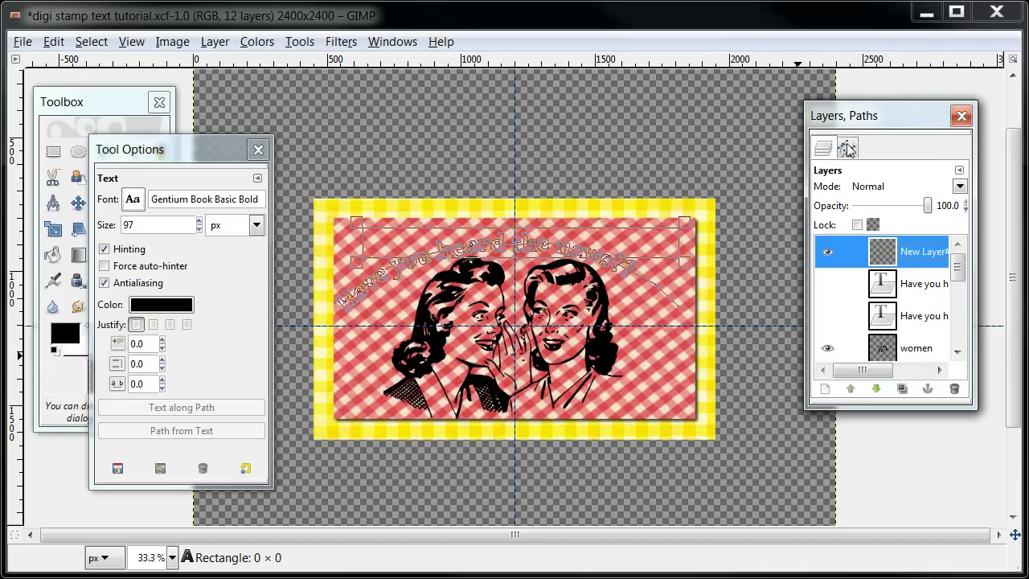
Hide the Unnamed arc and convert the 'Have you heard' text path to a selection.
{"action": "left_click", "coordinate": [848, 148]}
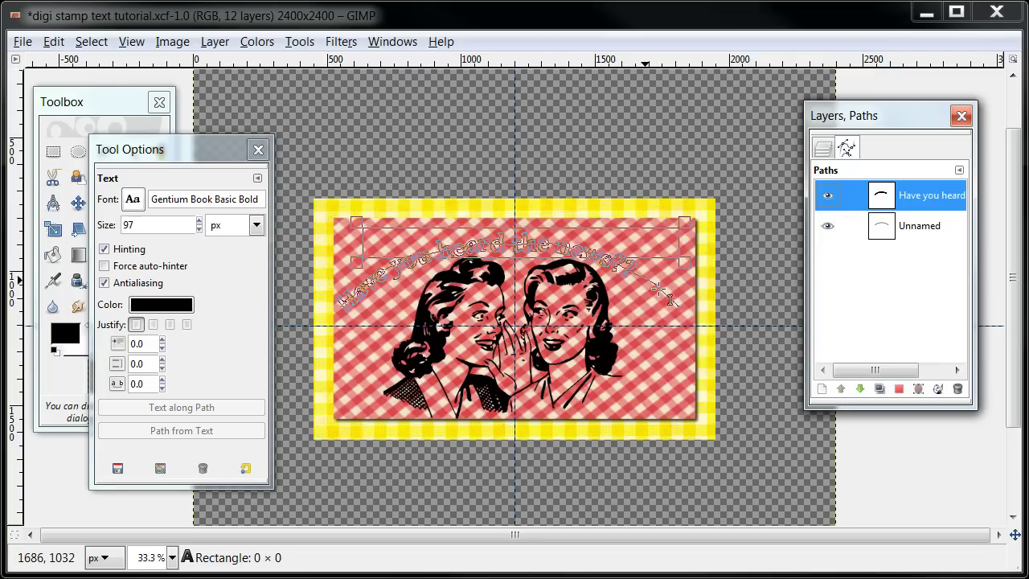
{"action": "left_click", "coordinate": [829, 228]}
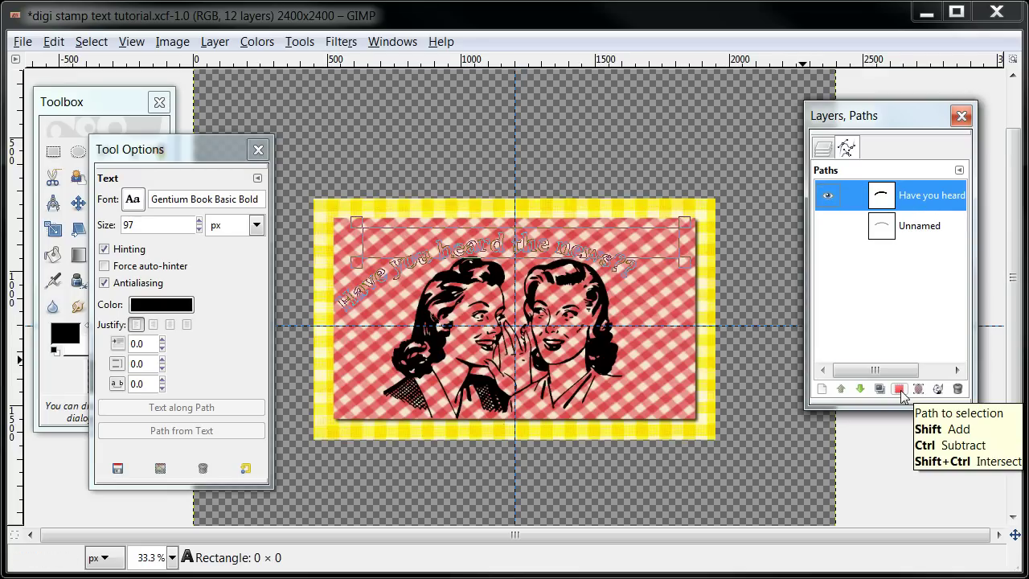
{"action": "left_click", "coordinate": [900, 390]}
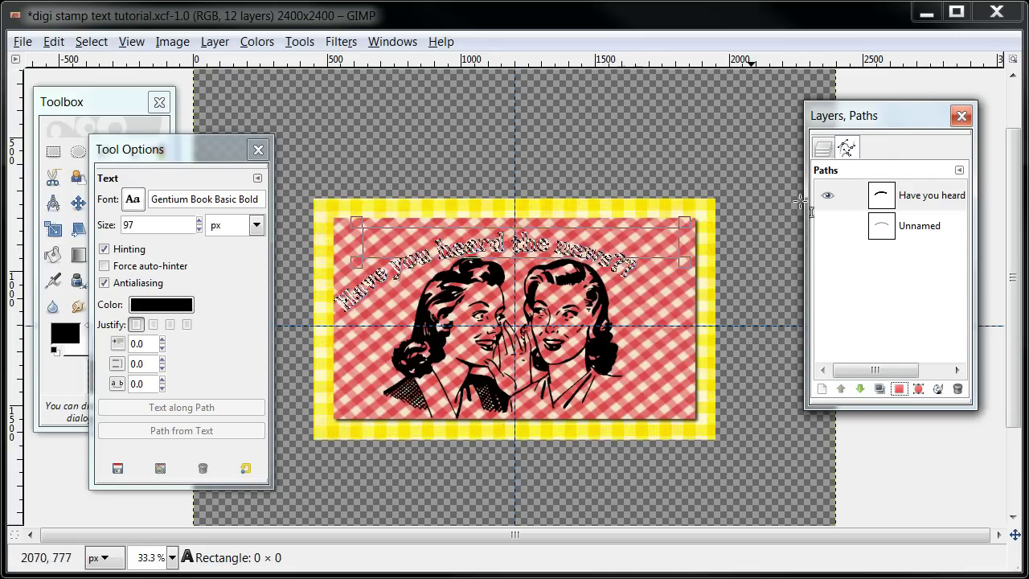
Bucket-fill the curved lettering selection solid black on the new layer, then Select None.
{"action": "left_click", "coordinate": [823, 149]}
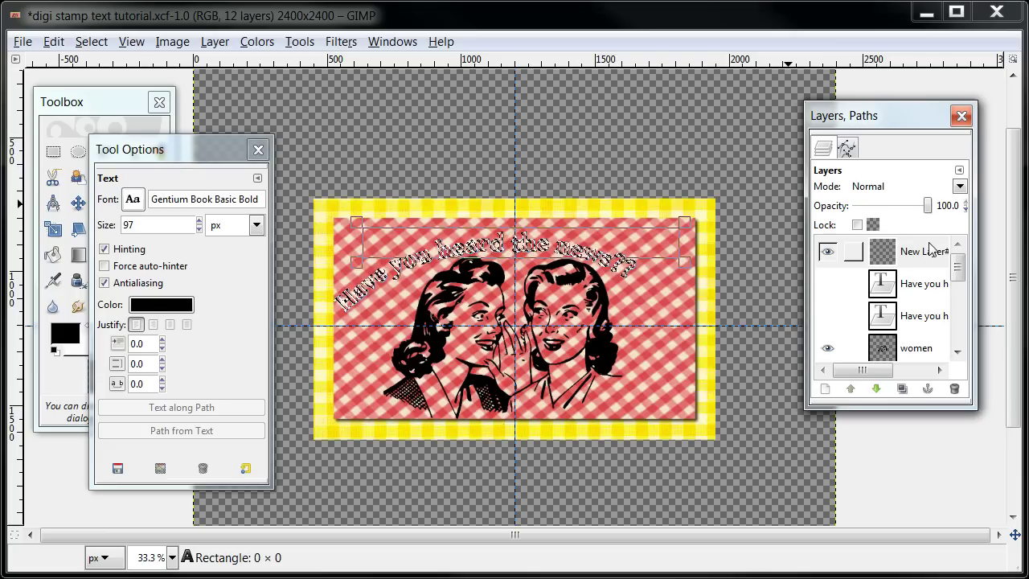
{"action": "left_click_drag", "start_coordinate": [228, 148], "coordinate": [1025, 141]}
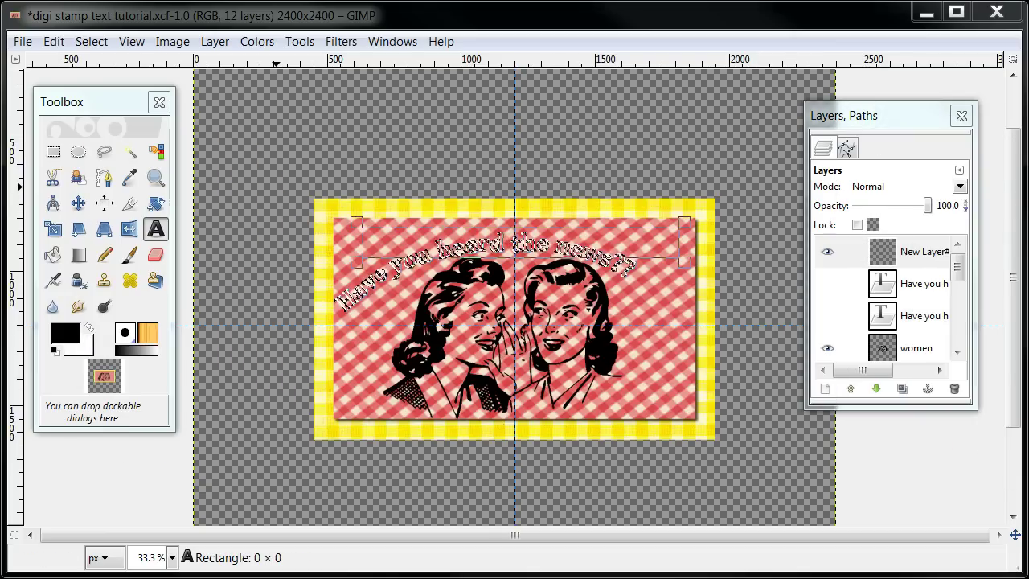
{"action": "left_click", "coordinate": [55, 255]}
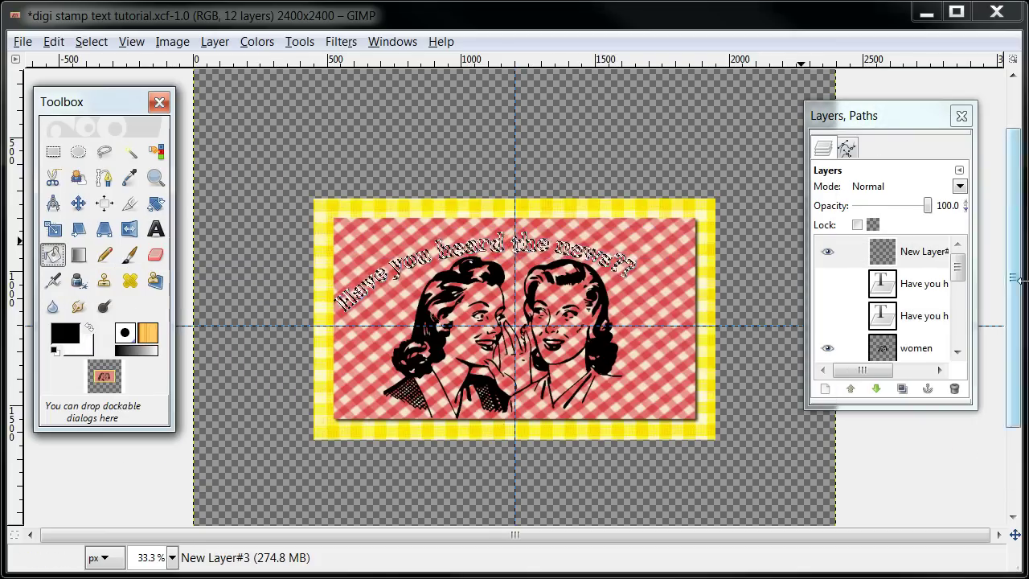
{"action": "double_click", "coordinate": [53, 254]}
{"action": "left_click_drag", "start_coordinate": [871, 230], "coordinate": [868, 198]}
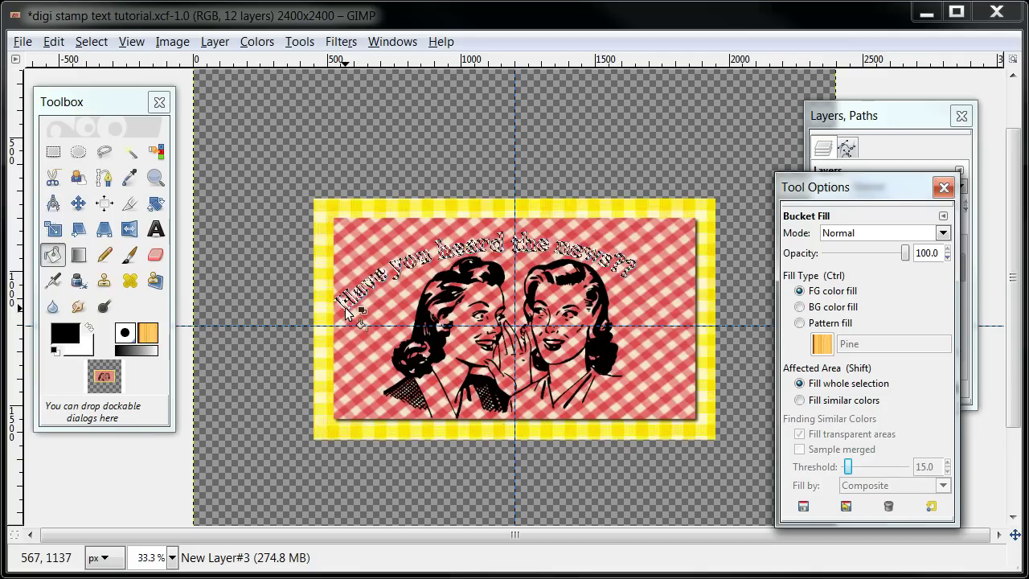
{"action": "left_click", "coordinate": [345, 307]}
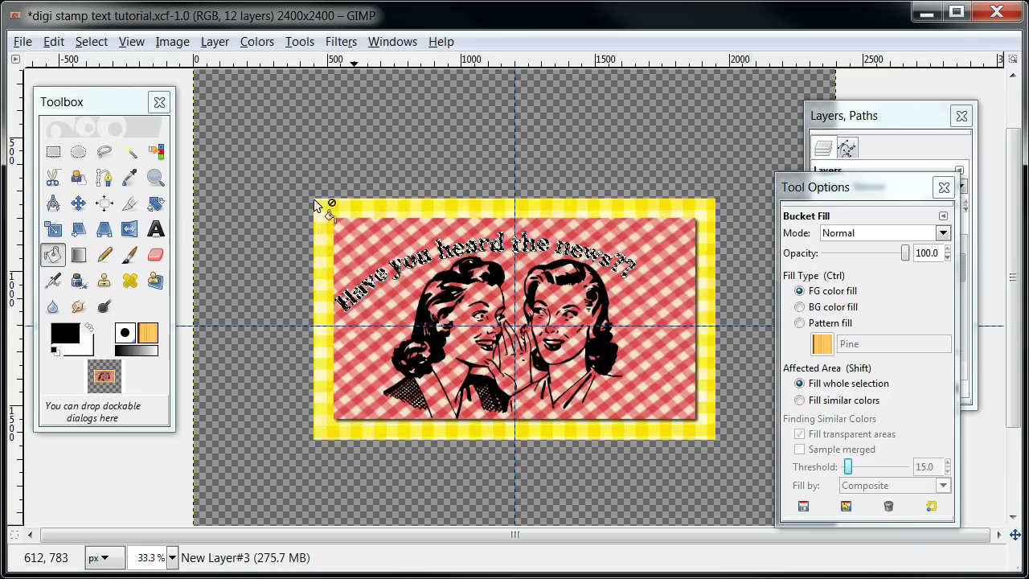
{"action": "left_click", "coordinate": [90, 41]}
{"action": "left_click", "coordinate": [108, 83]}
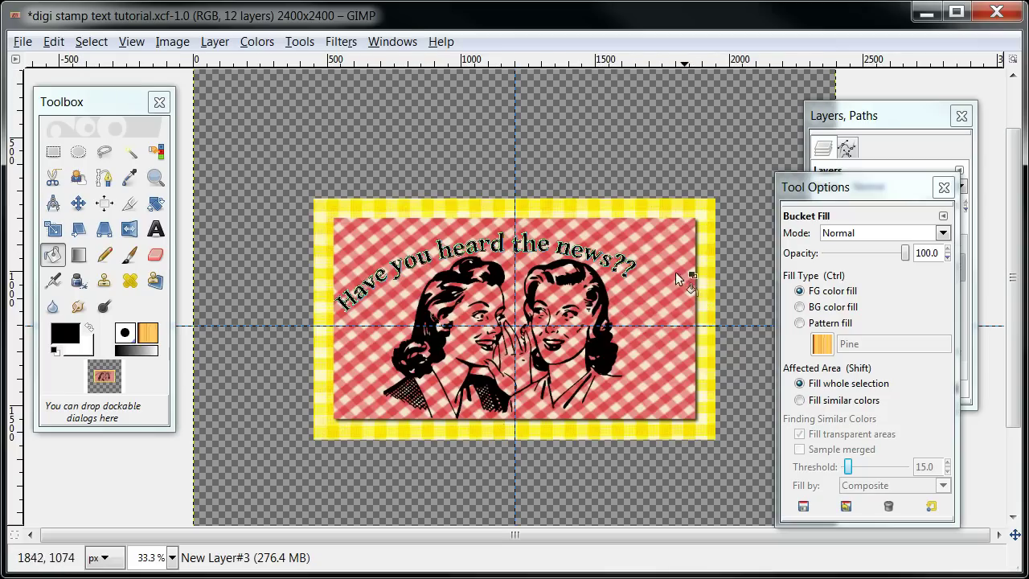
Hide the text's guide path in the Paths list and return to Layers.
{"action": "left_click_drag", "start_coordinate": [889, 192], "coordinate": [1028, 195]}
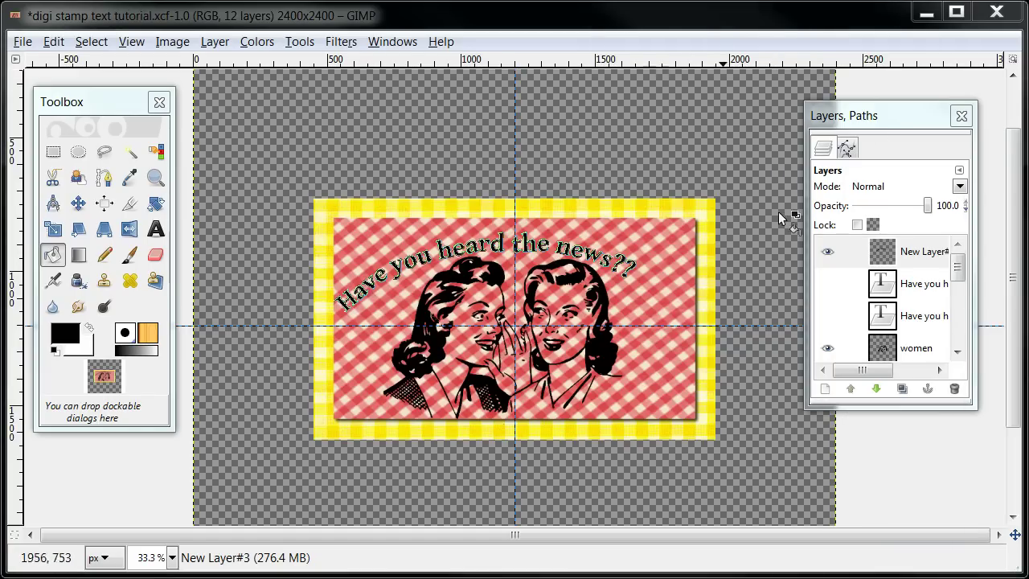
{"action": "left_click", "coordinate": [848, 149]}
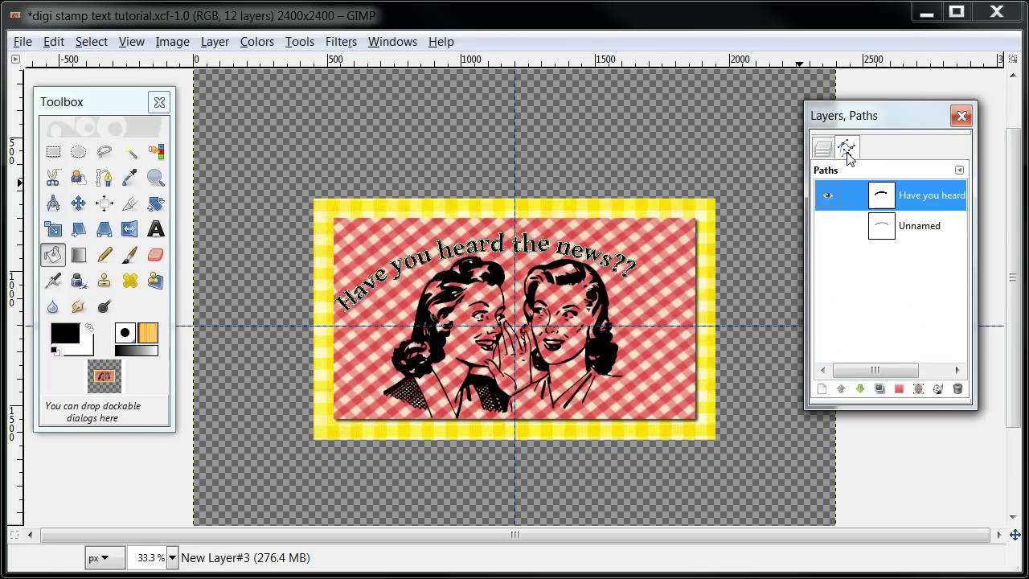
{"action": "left_click", "coordinate": [827, 196]}
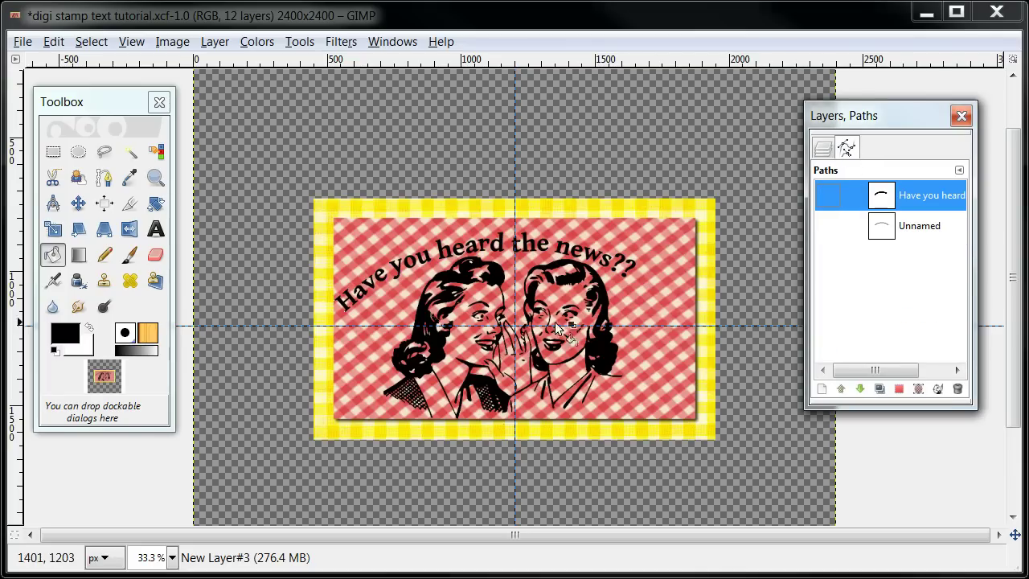
{"action": "left_click", "coordinate": [822, 153]}
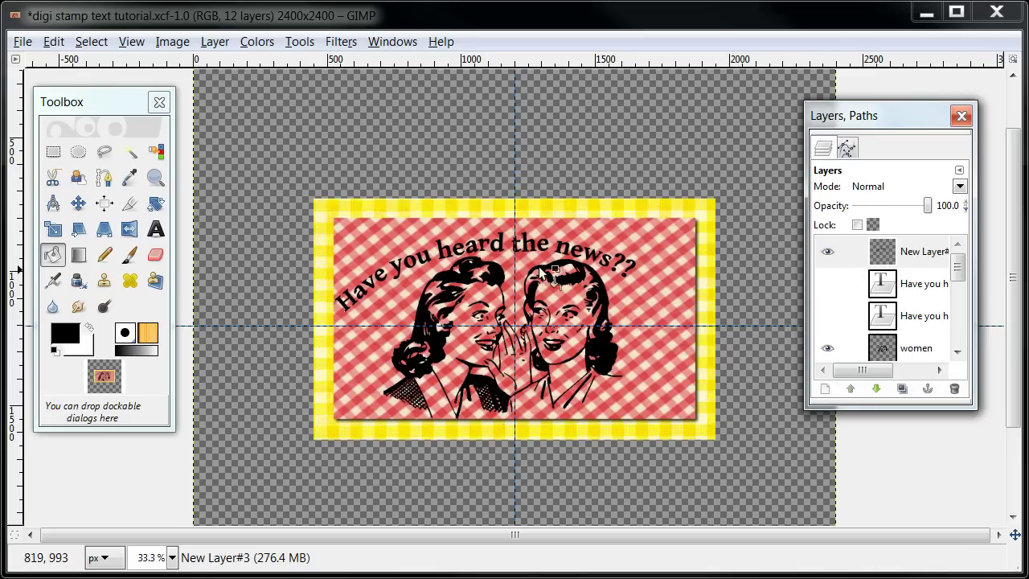
Rectangle-select the curved lettering and scale it to 1363 × 438 pixels.
{"action": "left_click", "coordinate": [61, 155]}
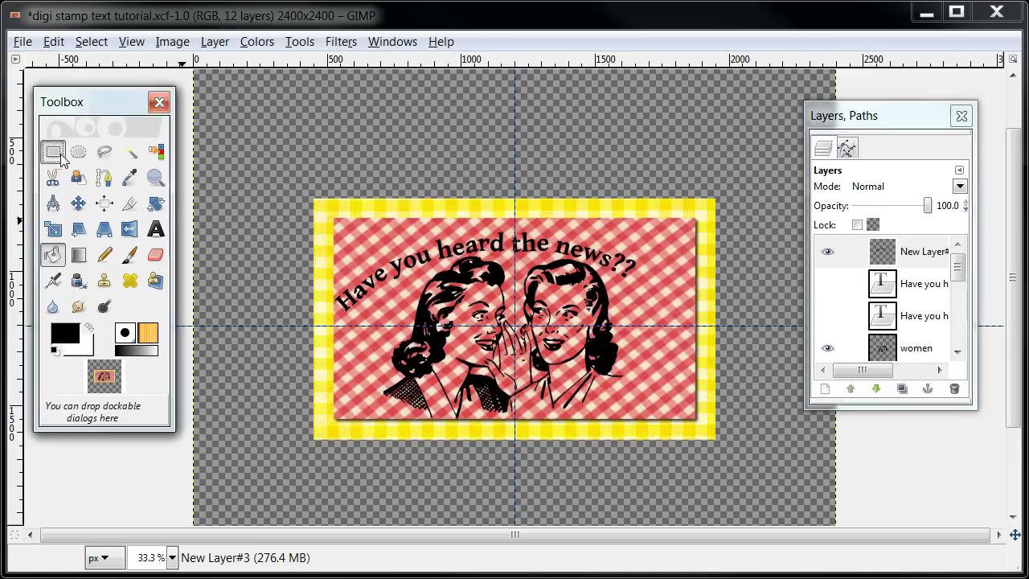
{"action": "left_click_drag", "start_coordinate": [310, 213], "coordinate": [675, 325]}
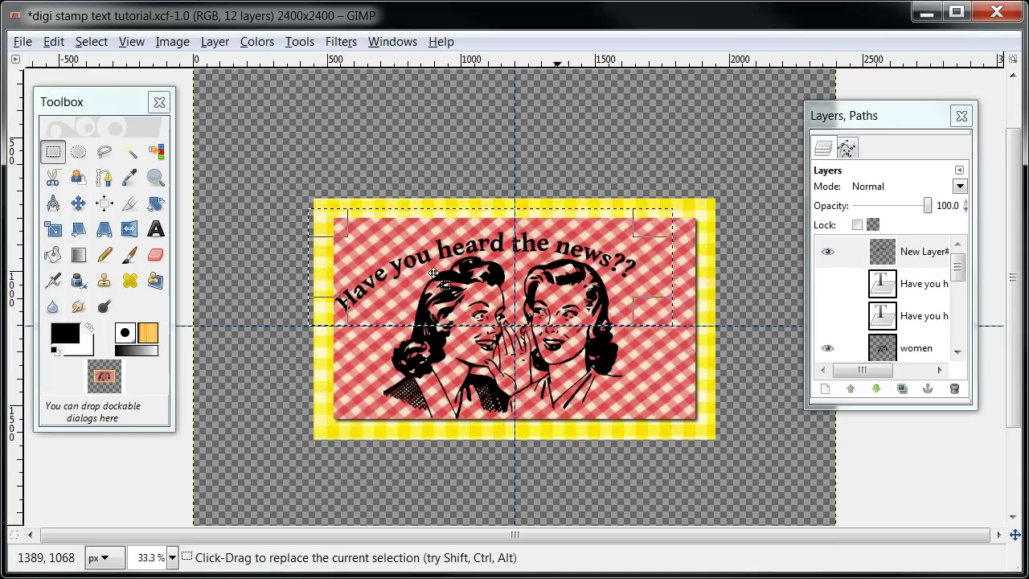
{"action": "left_click", "coordinate": [53, 230]}
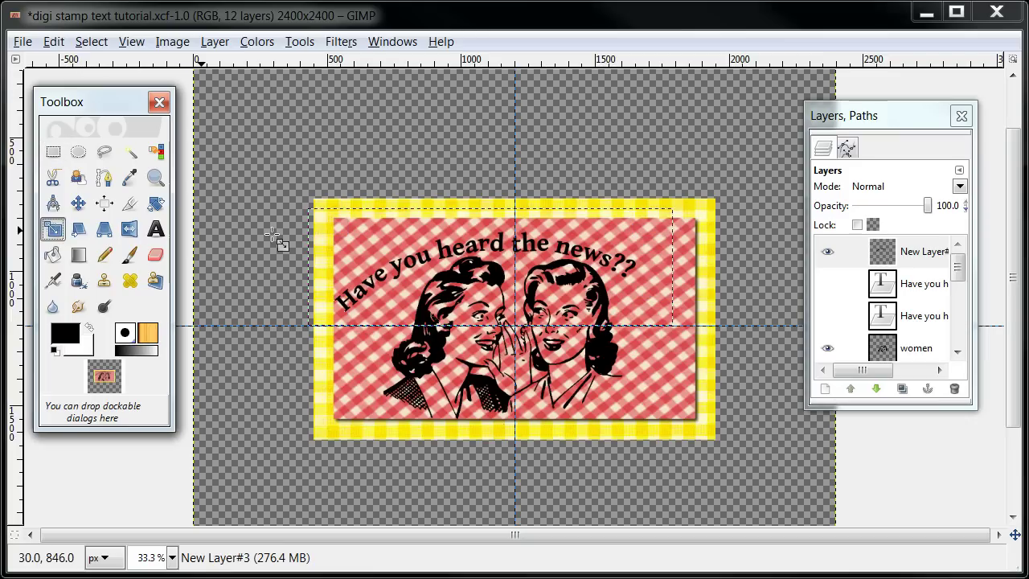
{"action": "left_click", "coordinate": [312, 211]}
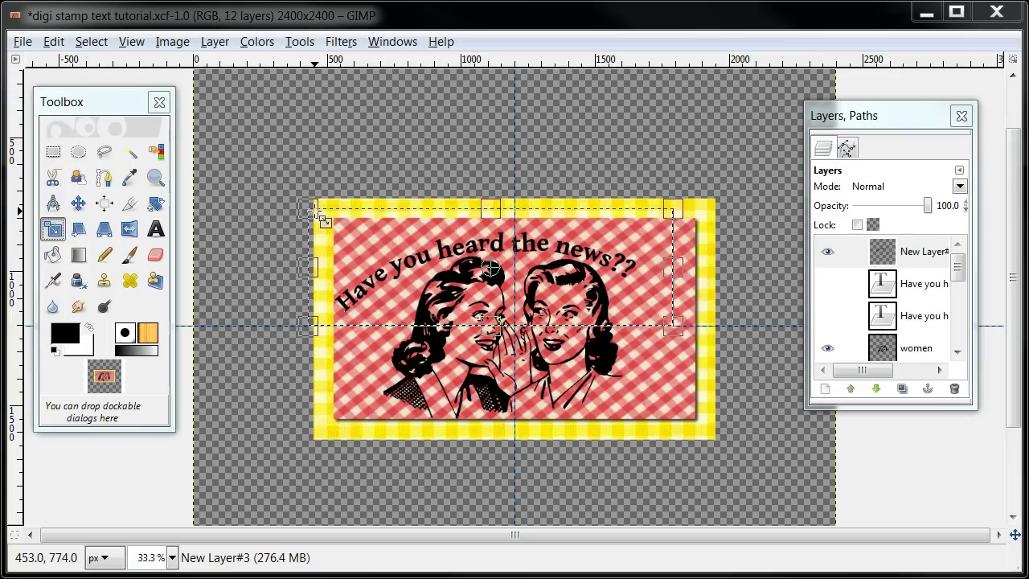
{"action": "left_click_drag", "start_coordinate": [178, 1], "coordinate": [242, 51]}
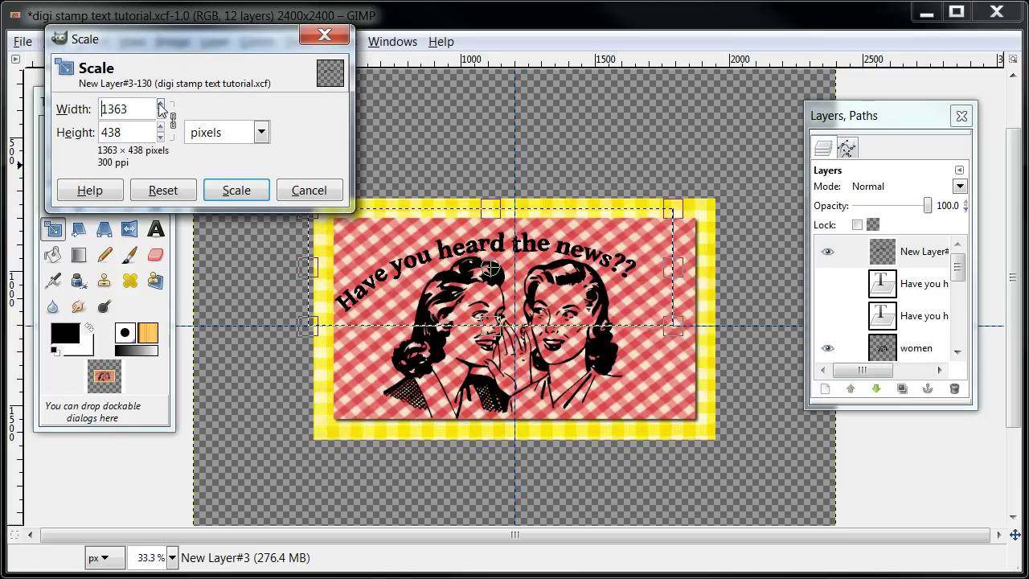
{"action": "left_click", "coordinate": [224, 196]}
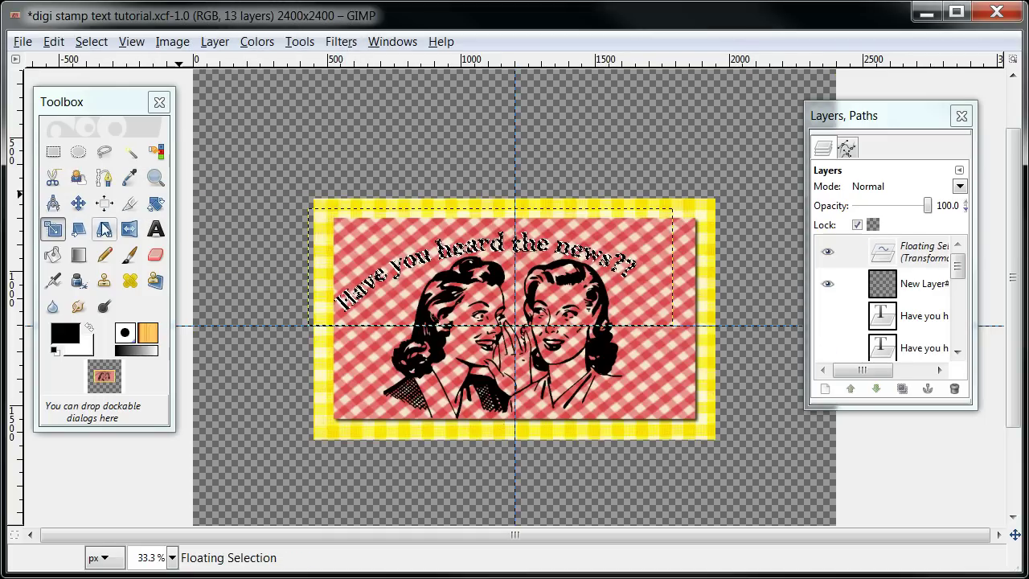
Move the lettering up and right, then rotate it 5.48° above the women.
{"action": "left_click", "coordinate": [78, 203]}
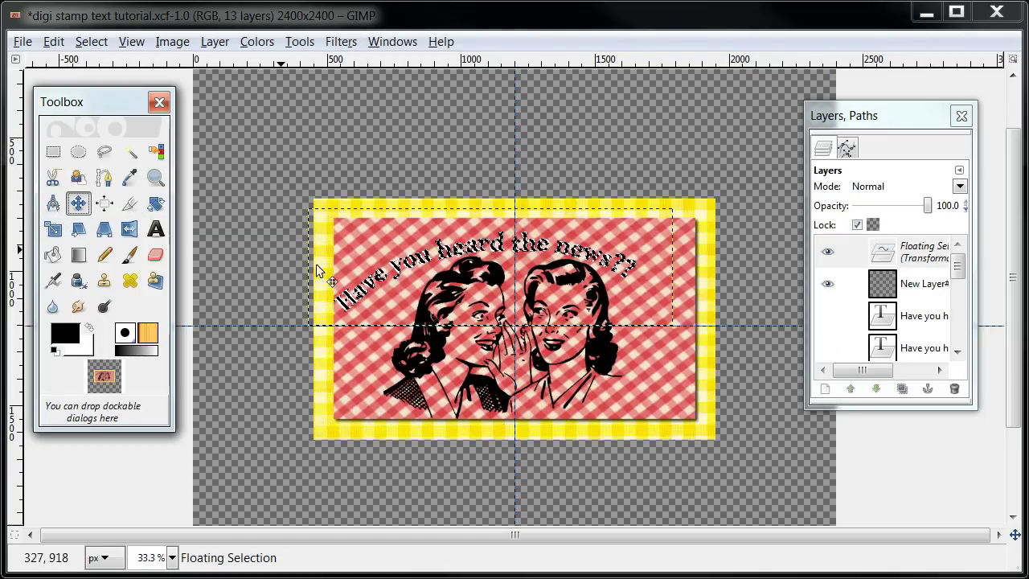
{"action": "left_click_drag", "start_coordinate": [394, 288], "coordinate": [426, 273]}
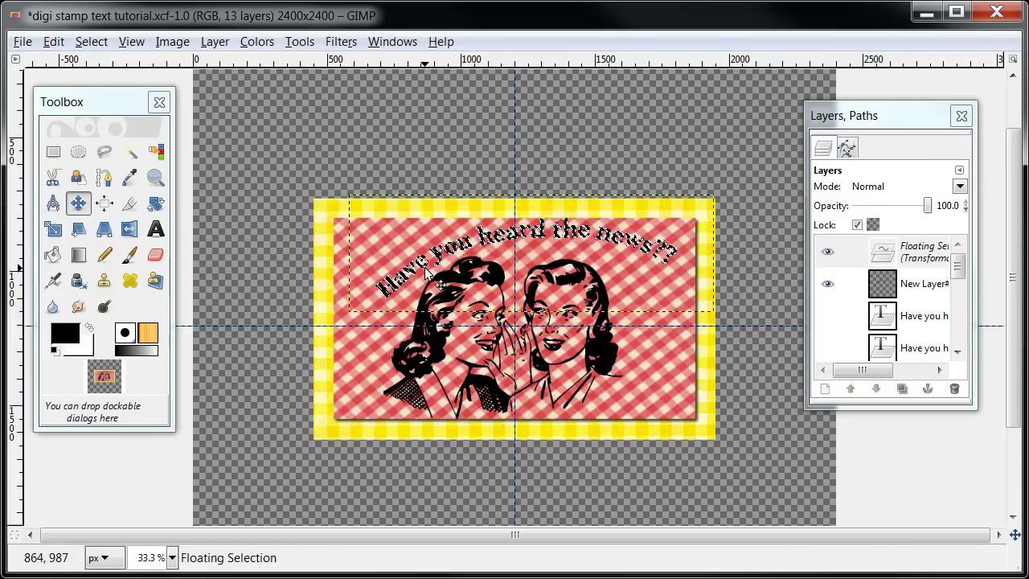
{"action": "left_click", "coordinate": [155, 205]}
{"action": "left_click", "coordinate": [665, 266]}
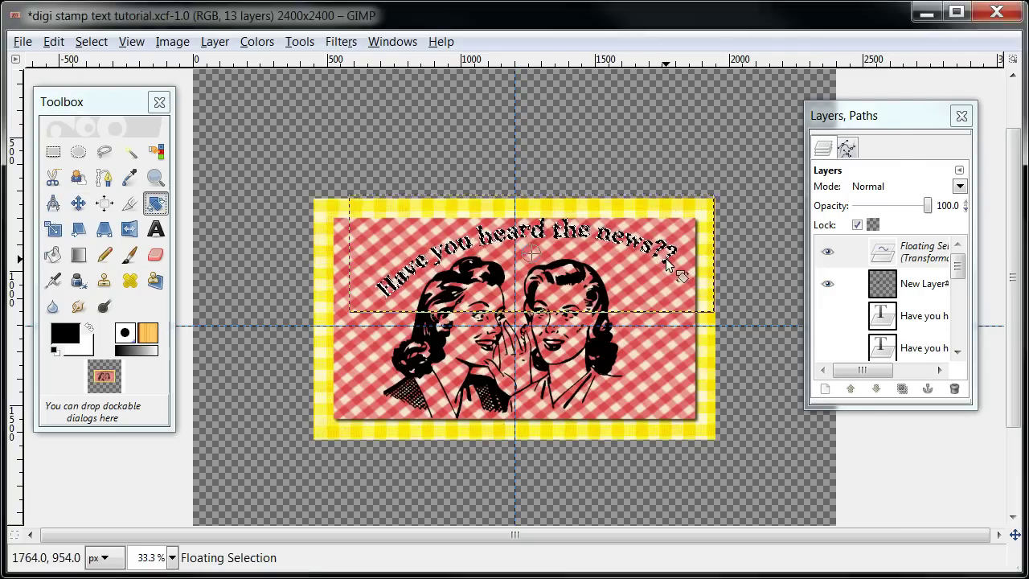
{"action": "mouse_move", "coordinate": [666, 266]}
{"action": "left_mouse_down"}
{"action": "mouse_move", "coordinate": [670, 275]}
{"action": "mouse_move", "coordinate": [661, 276]}
{"action": "left_mouse_up"}
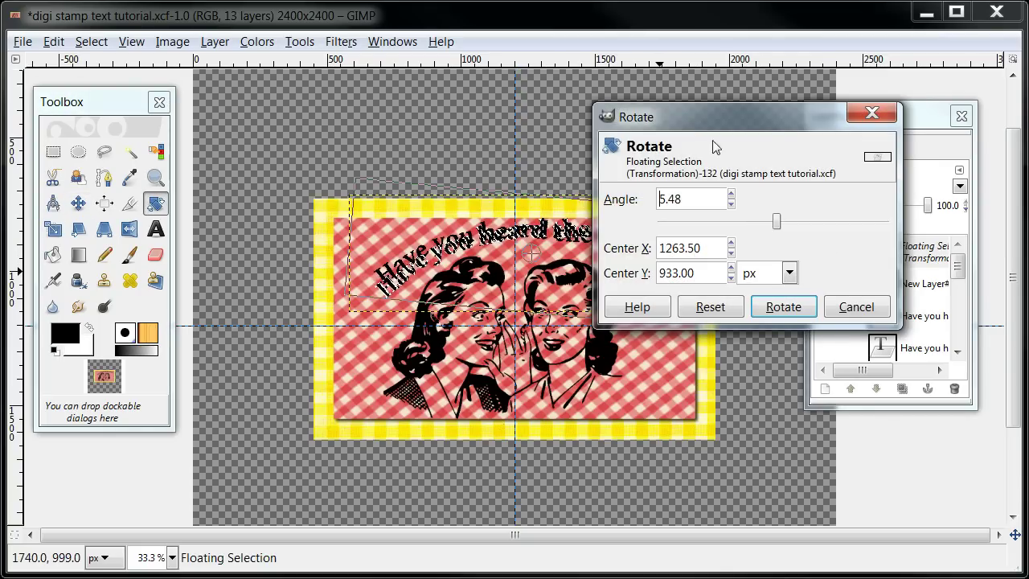
{"action": "left_click_drag", "start_coordinate": [724, 118], "coordinate": [800, 332]}
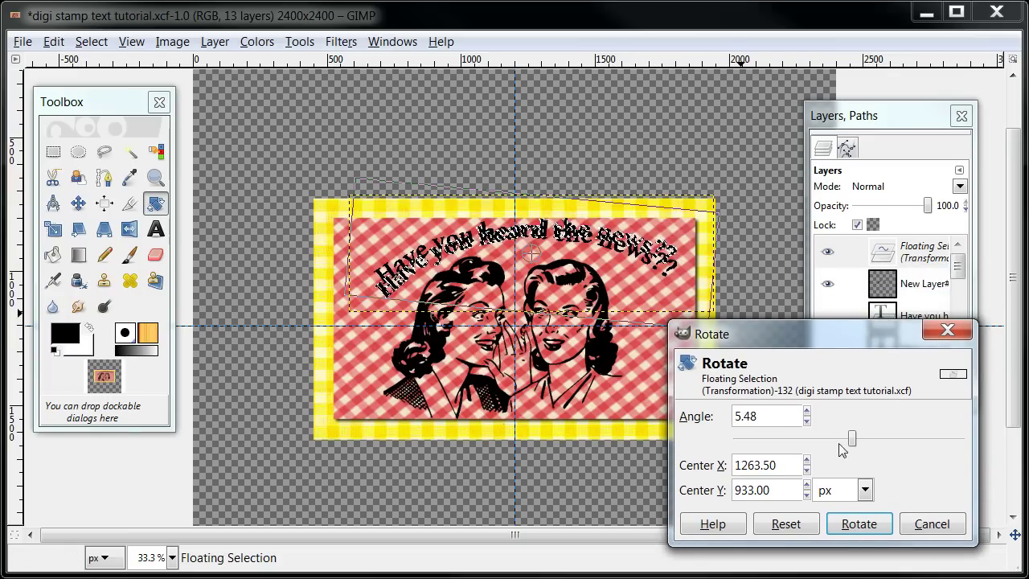
{"action": "left_click", "coordinate": [862, 523]}
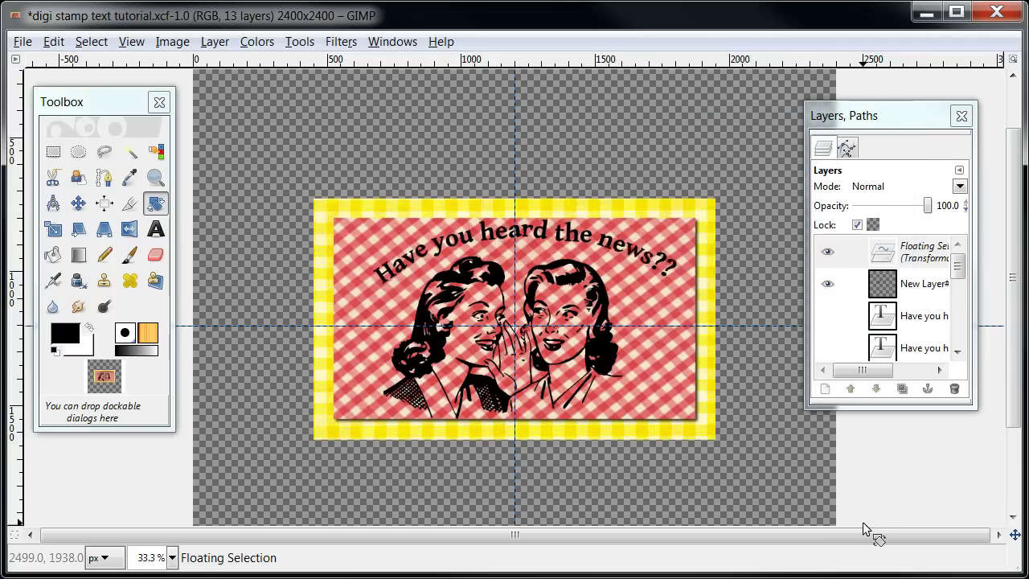
Apply a second rotation pass and nudge the lettering slightly down and left.
{"action": "left_click", "coordinate": [648, 262]}
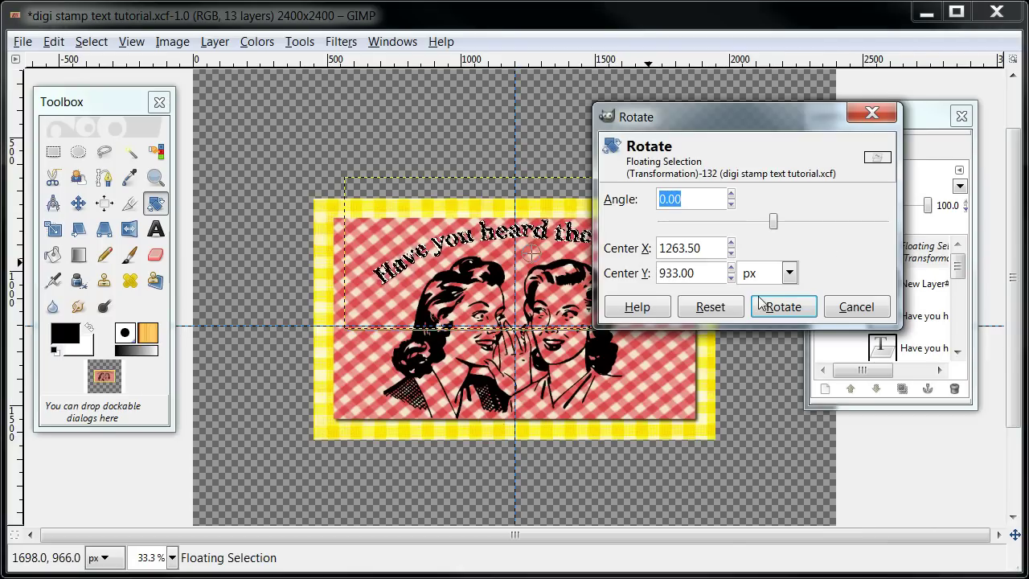
{"action": "left_click", "coordinate": [783, 307]}
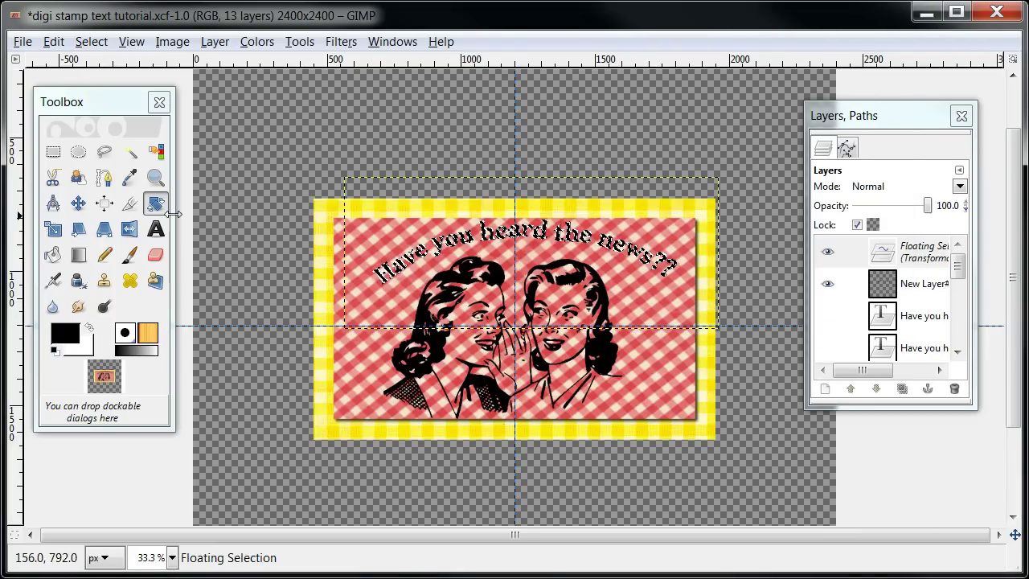
{"action": "left_click", "coordinate": [78, 203]}
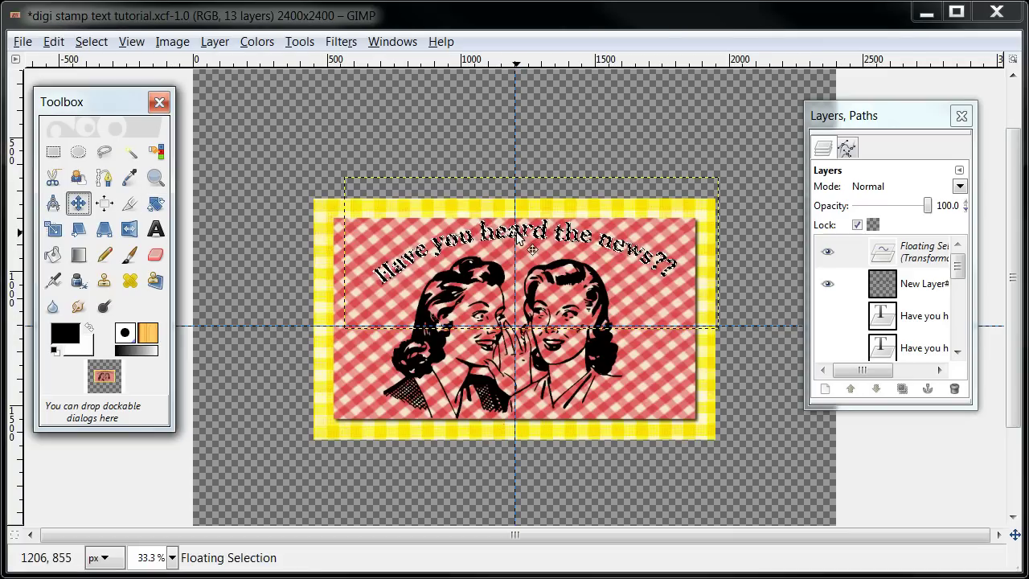
{"action": "left_click_drag", "start_coordinate": [515, 237], "coordinate": [511, 248]}
Anchor the floating arched lettering onto New Layer#3.
{"action": "left_click", "coordinate": [926, 389]}
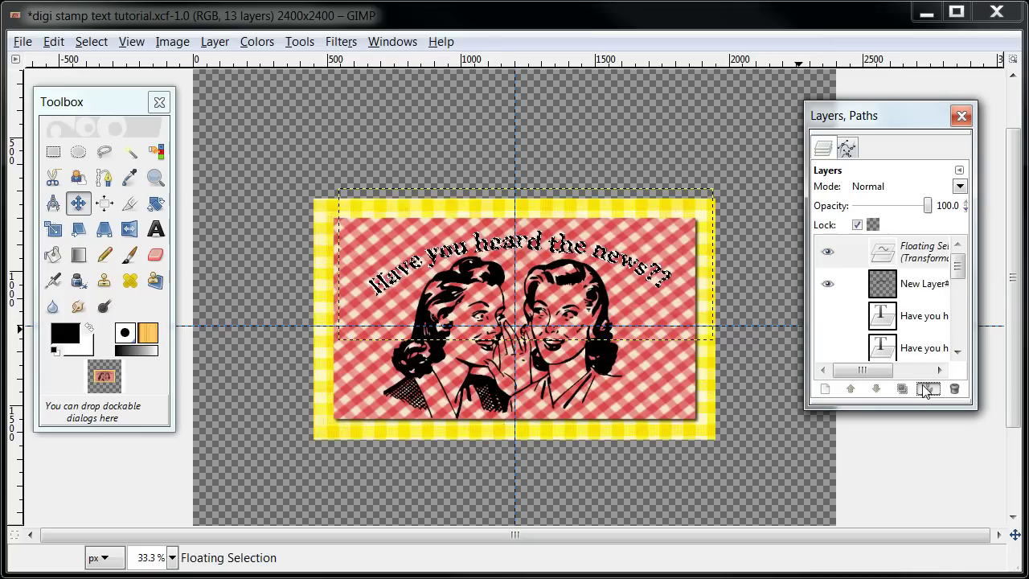
{"action": "left_click", "coordinate": [925, 389]}
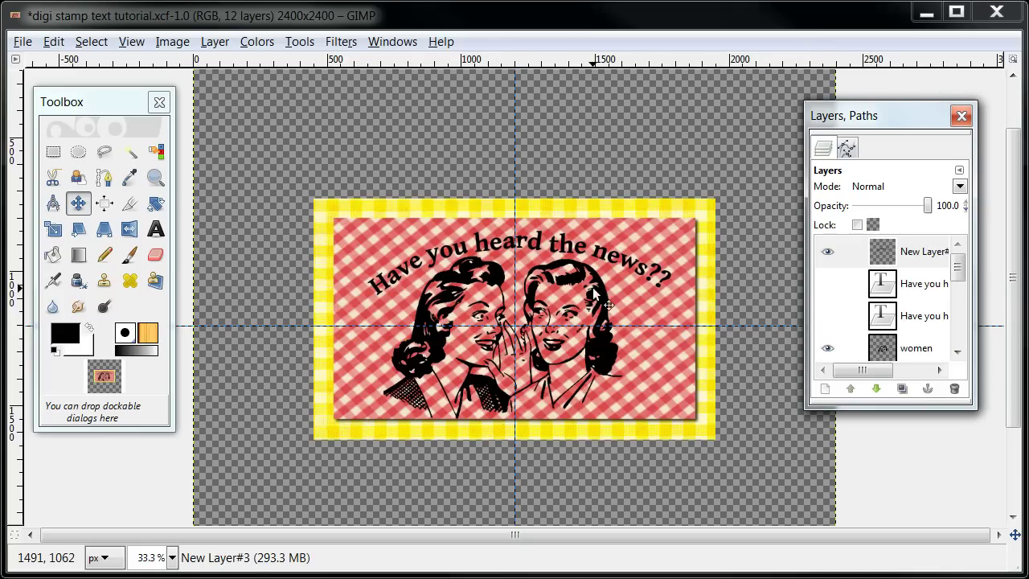